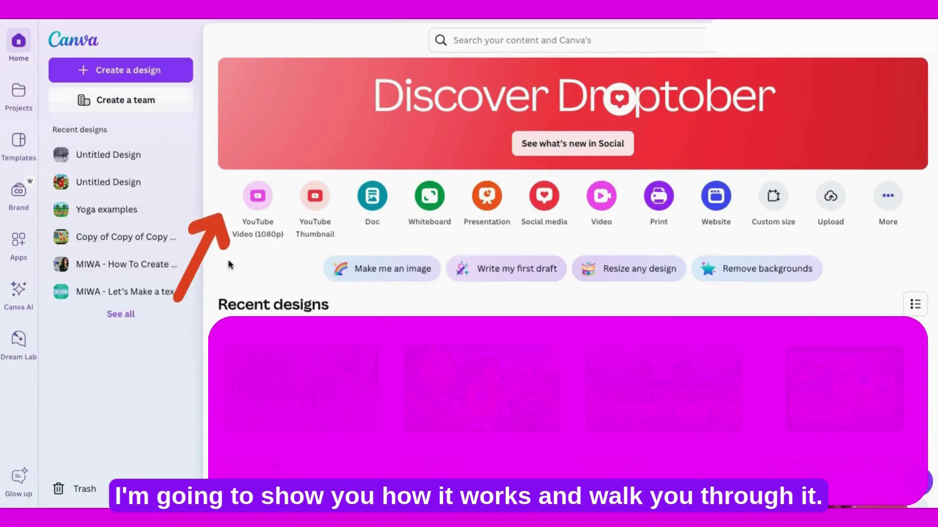
# Step: Create a YouTube Video (1080p) design and upload the file Untitled design (12).mp4 onto its page
pyautogui.click(257, 198)
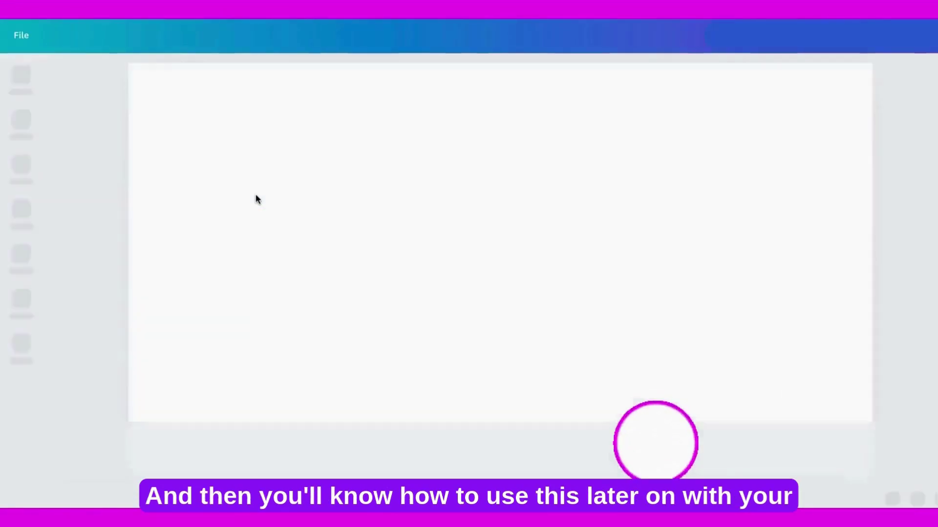
pyautogui.click(835, 198)
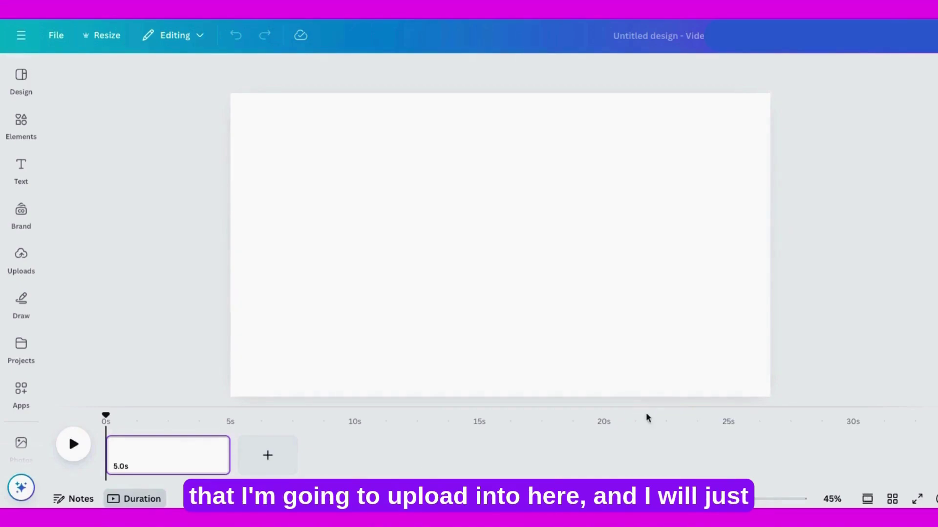
pyautogui.moveTo(647, 219); pyautogui.dragTo(542, 230)
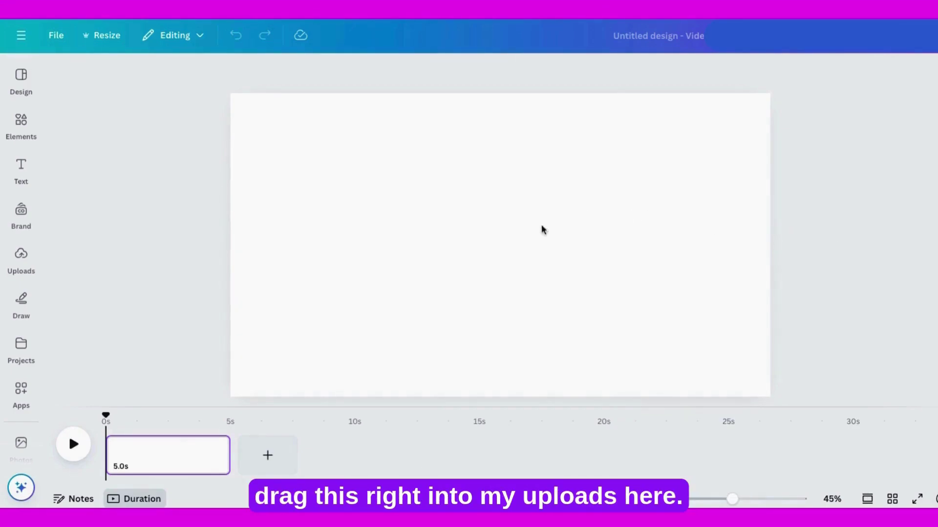
pyautogui.moveTo(648, 219); pyautogui.dragTo(468, 225)
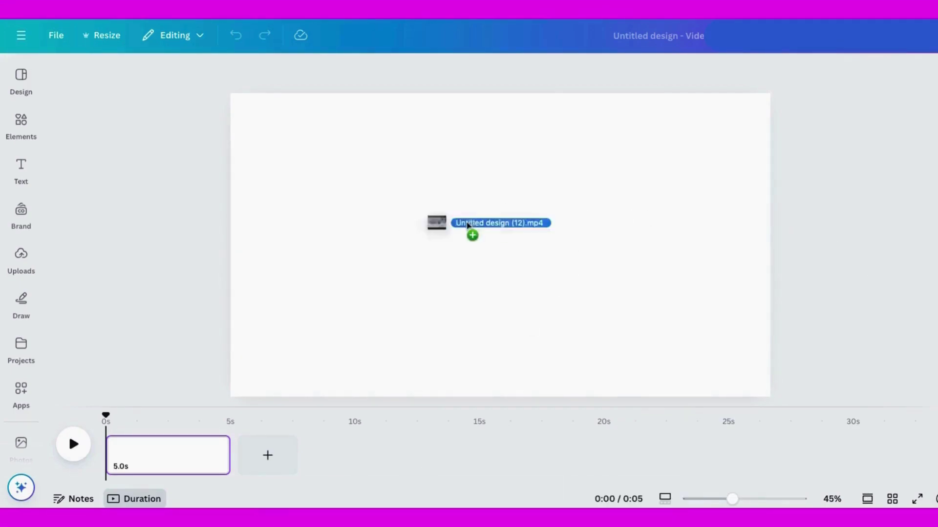
pyautogui.click(22, 264)
pyautogui.click(25, 267)
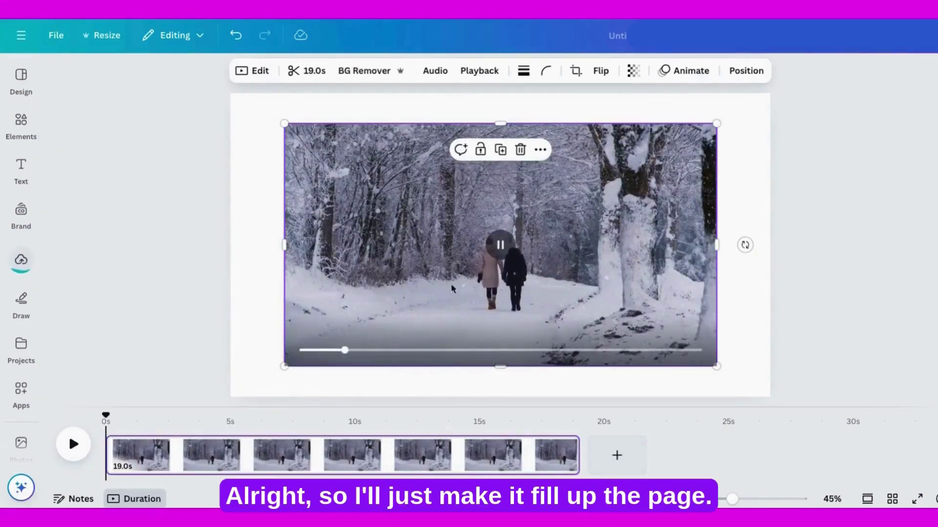
pyautogui.click(26, 268)
pyautogui.click(158, 167)
pyautogui.click(548, 245)
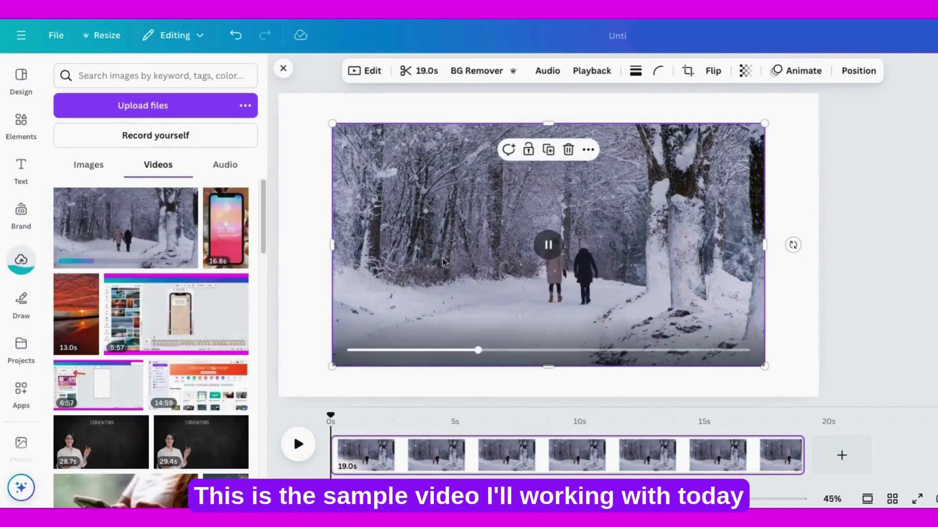
# Step: Move the winter forest video to the page's upper corner and enlarge it to fill the whole page
pyautogui.click(400, 205)
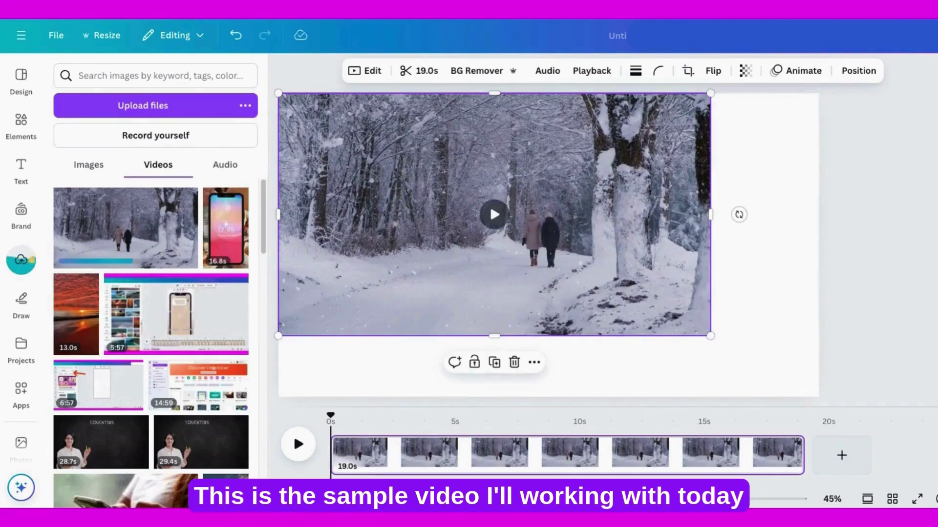
pyautogui.moveTo(710, 336); pyautogui.dragTo(814, 411)
pyautogui.click(845, 244)
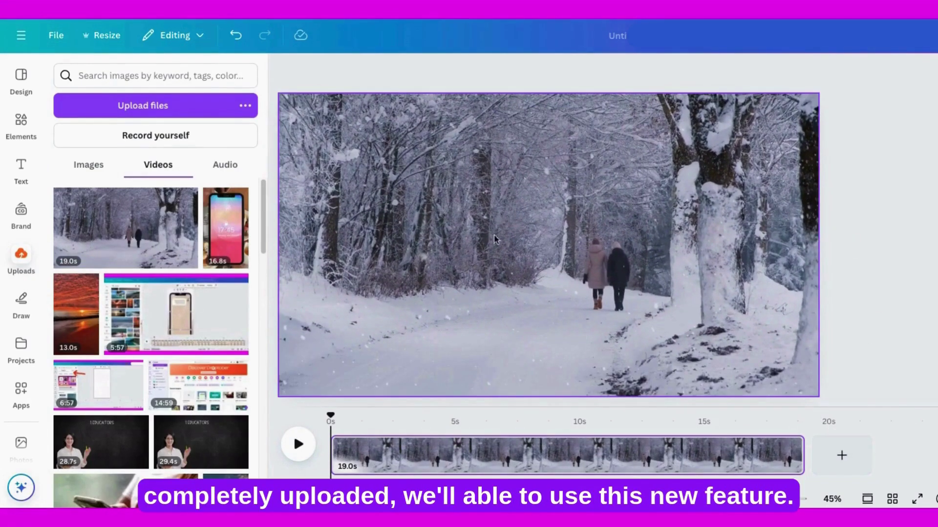
pyautogui.moveTo(531, 228)
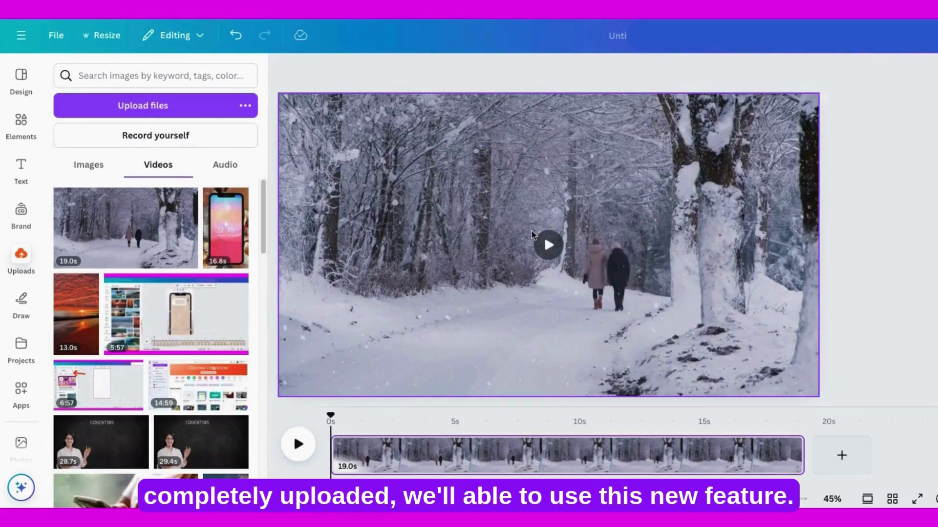
# Step: Open the Captions dynamic text tool and generate captions for all videos with audio
pyautogui.click(21, 166)
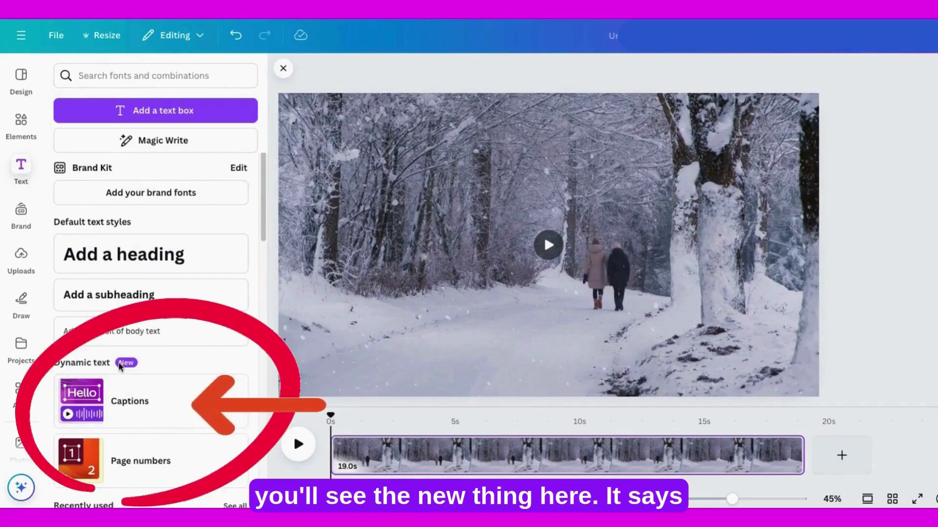
pyautogui.click(126, 405)
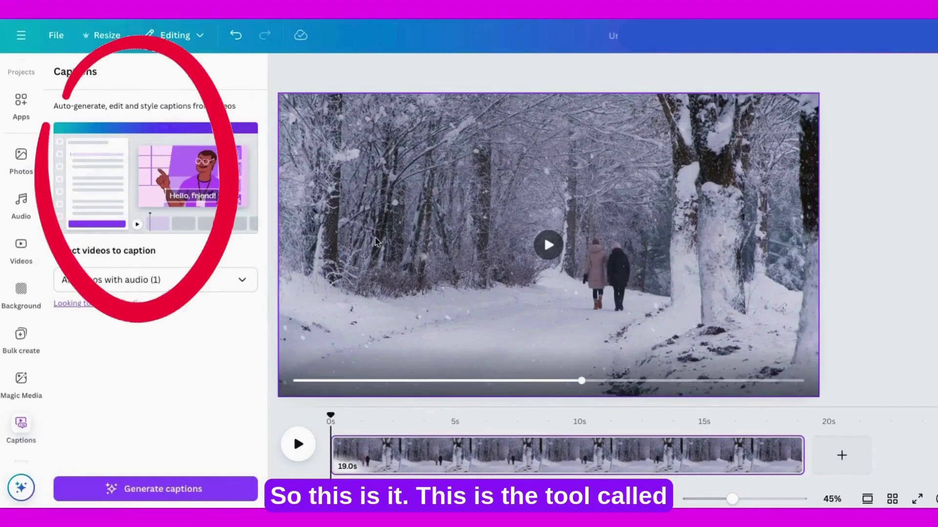
pyautogui.click(241, 282)
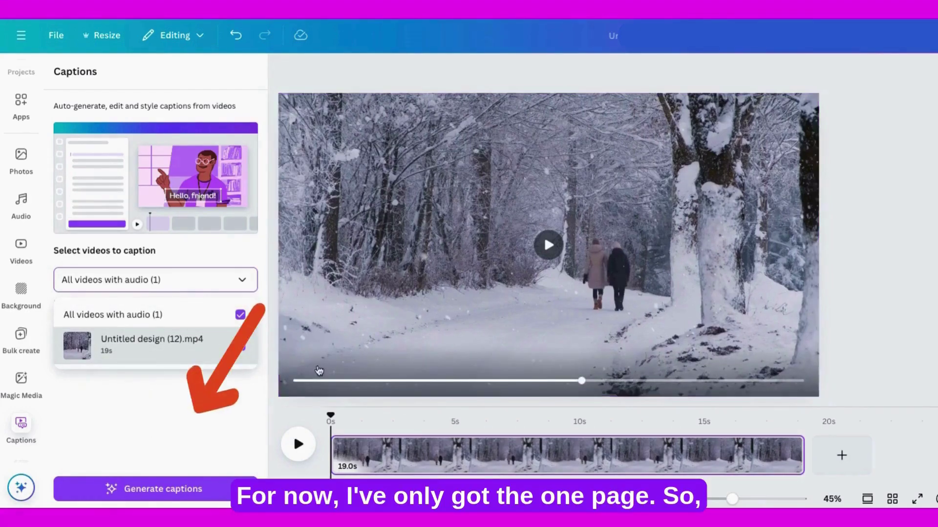
pyautogui.click(137, 454)
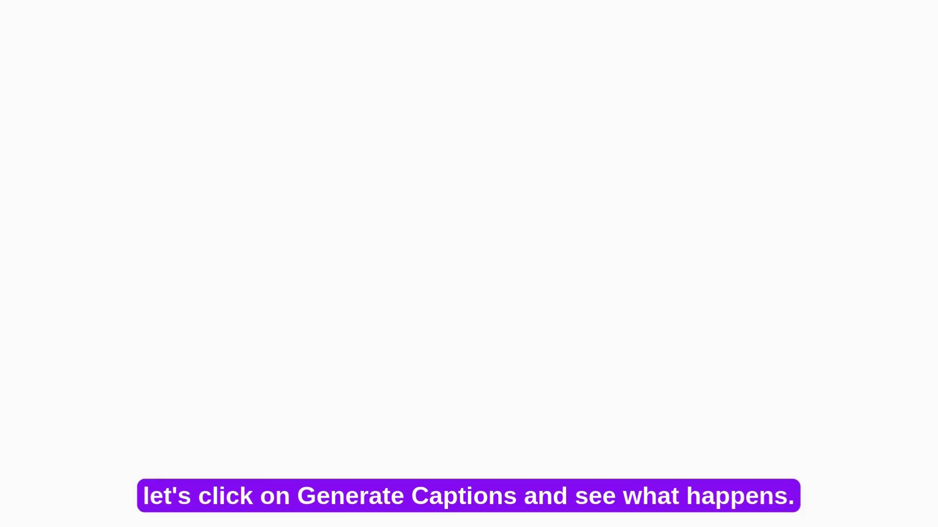
pyautogui.click(139, 487)
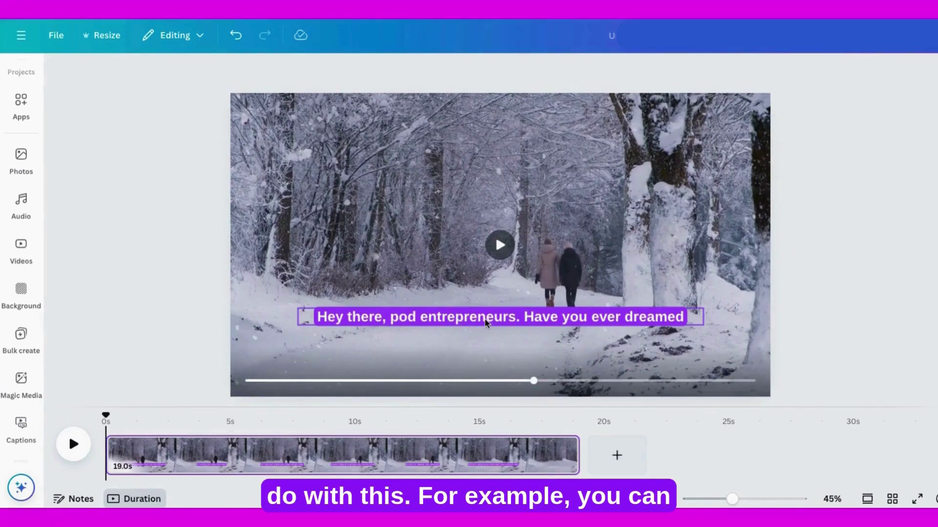
# Step: Move the caption down near the lower edge of the page and play the video to preview it
pyautogui.moveTo(485, 322); pyautogui.dragTo(478, 377)
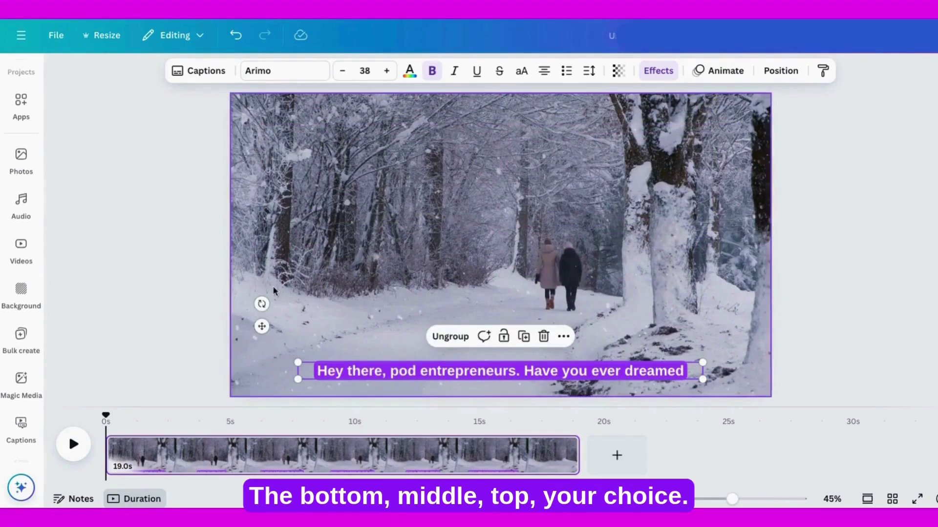
pyautogui.click(172, 299)
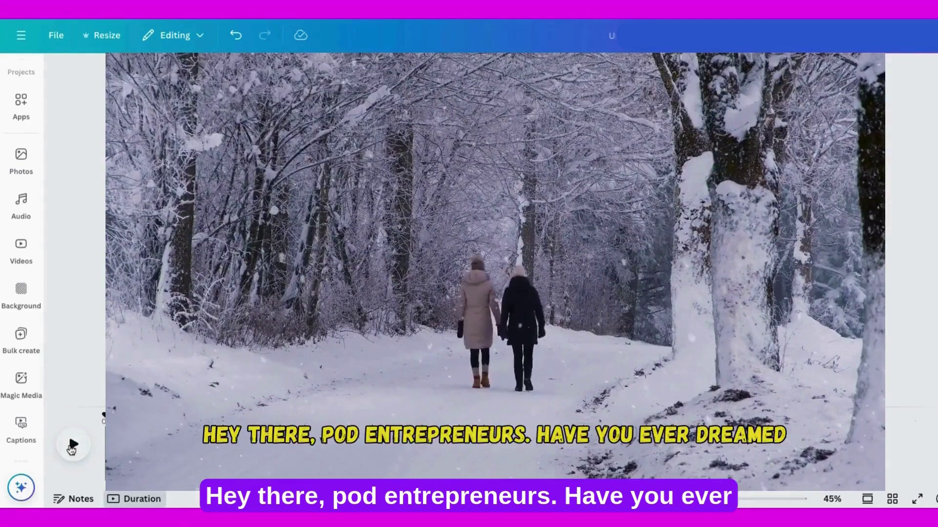
pyautogui.click(73, 444)
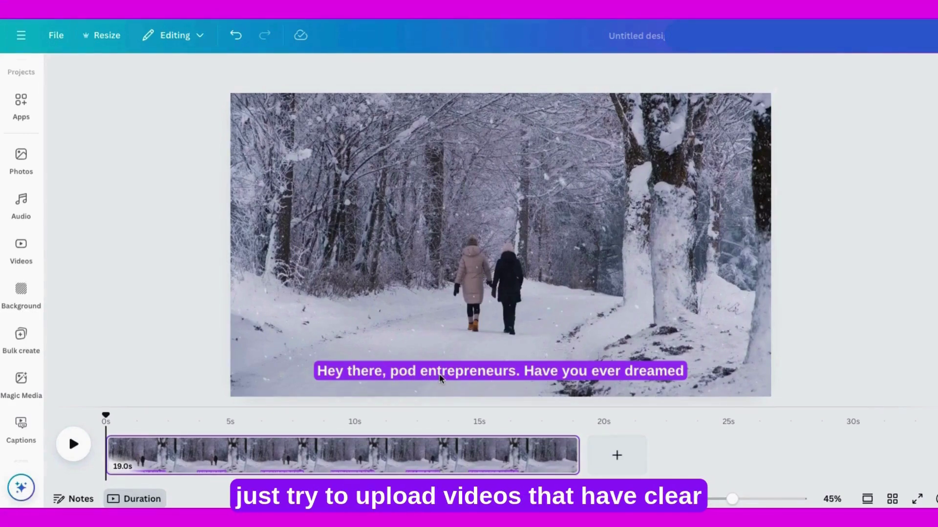
# Step: Change the colour of the caption's Background effect from the default to magenta
pyautogui.click(457, 374)
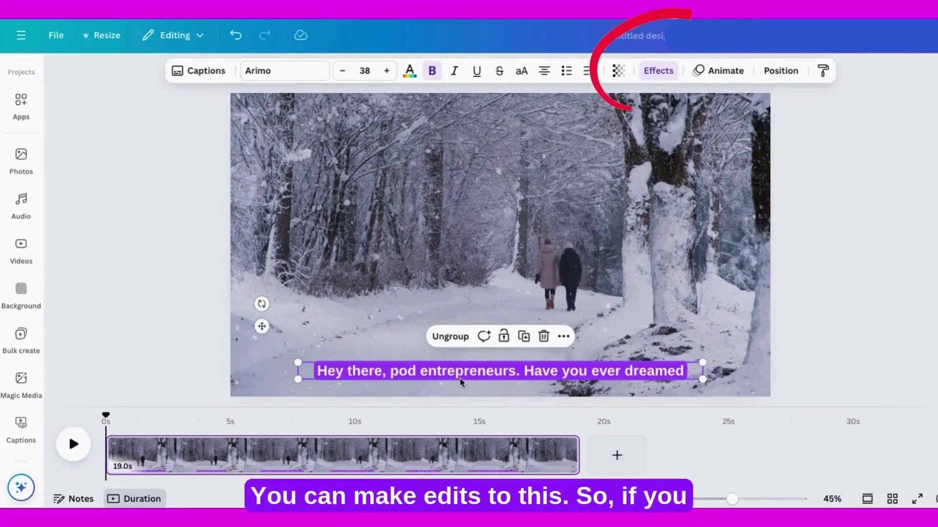
pyautogui.click(658, 71)
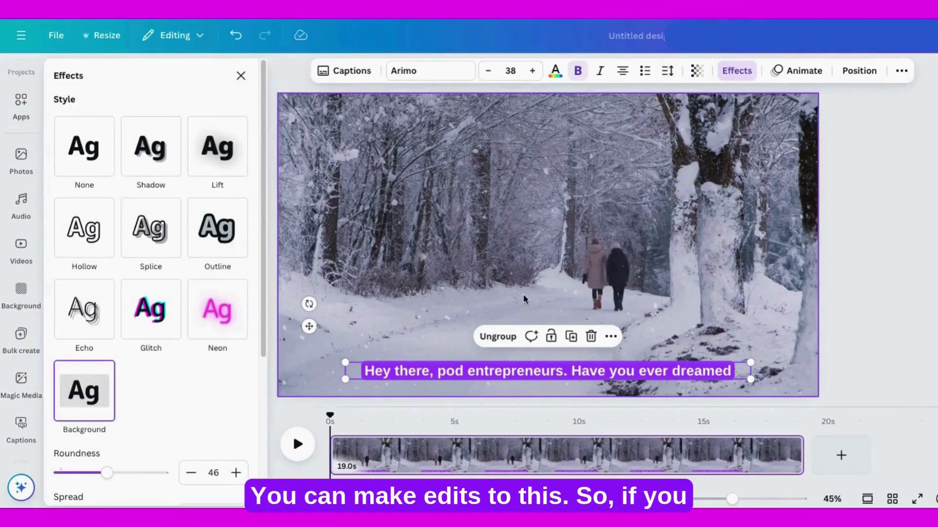
pyautogui.scroll(-5, 195, 426)
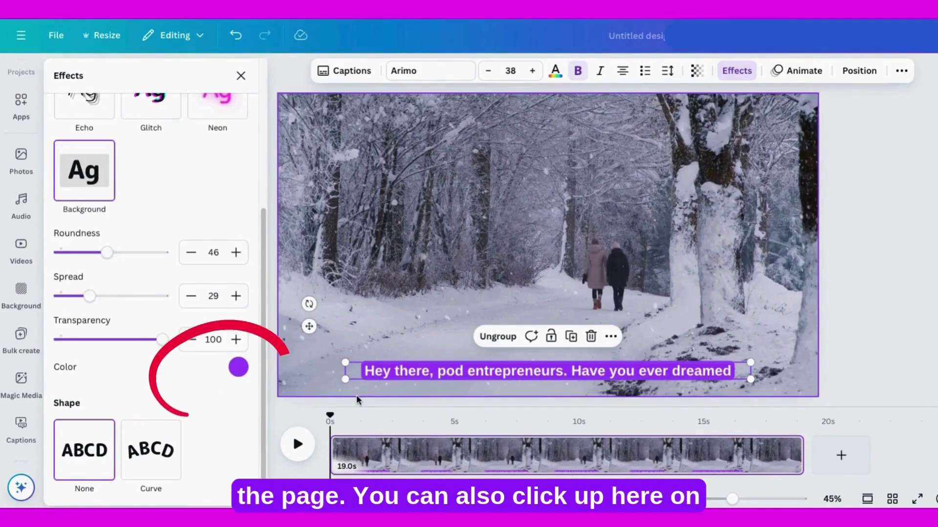
pyautogui.click(238, 367)
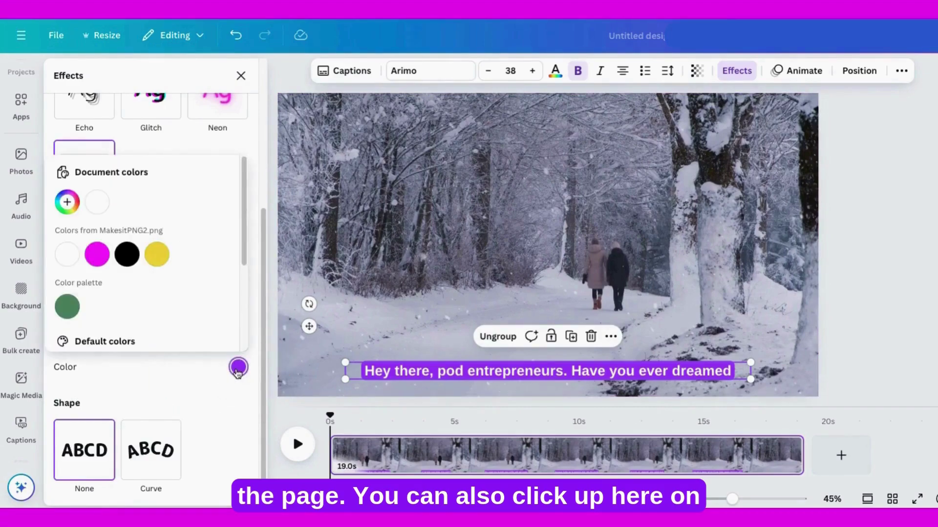
pyautogui.click(156, 254)
pyautogui.click(95, 259)
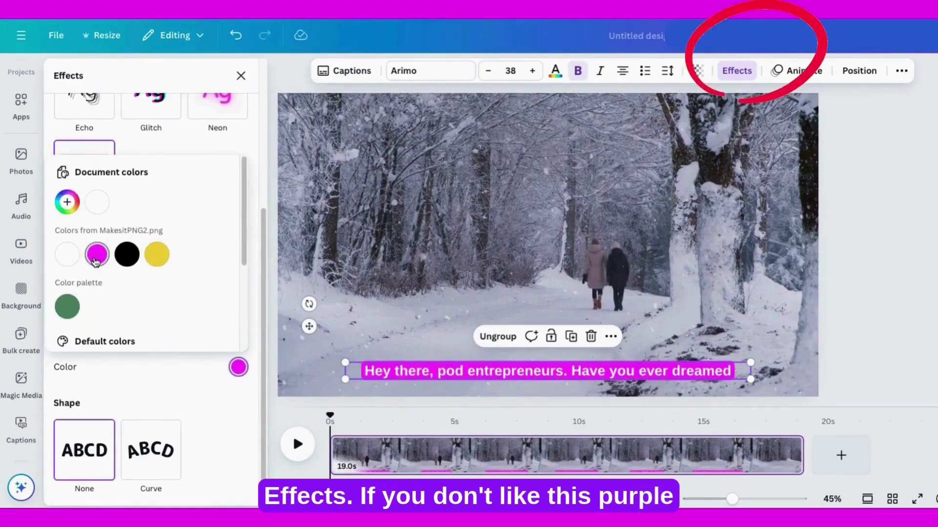
pyautogui.click(221, 415)
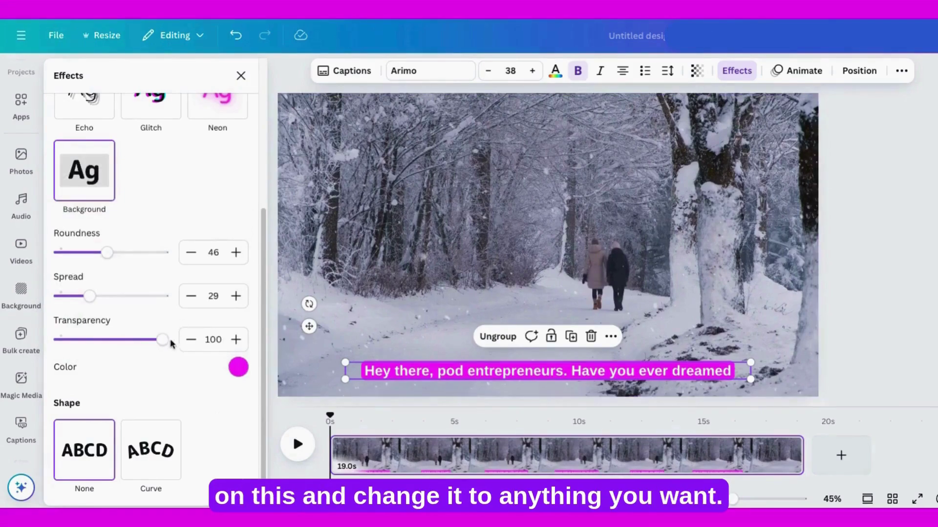
# Step: Set the caption background's spread to 32 and its roundness to 0
pyautogui.moveTo(171, 343)
pyautogui.mouseDown()
pyautogui.moveTo(80, 341)
pyautogui.moveTo(168, 341)
pyautogui.mouseUp()
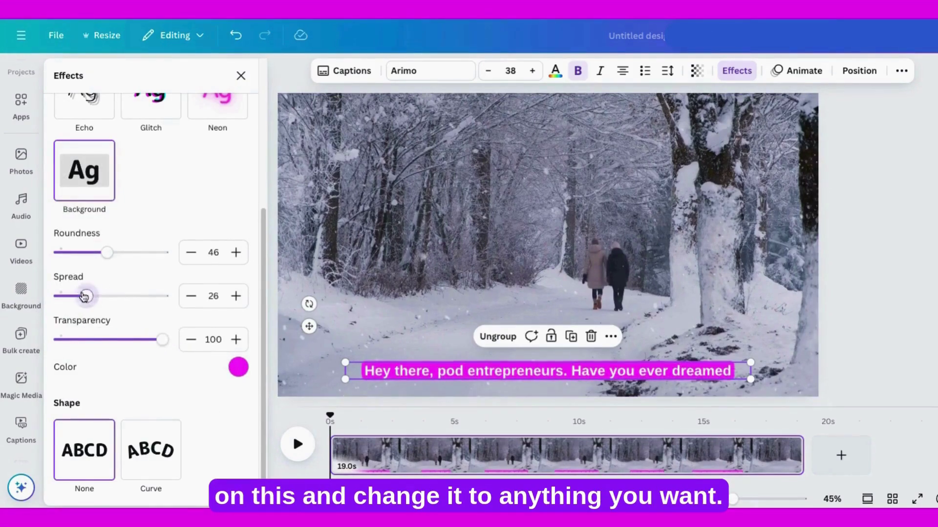
pyautogui.moveTo(85, 296); pyautogui.dragTo(63, 296)
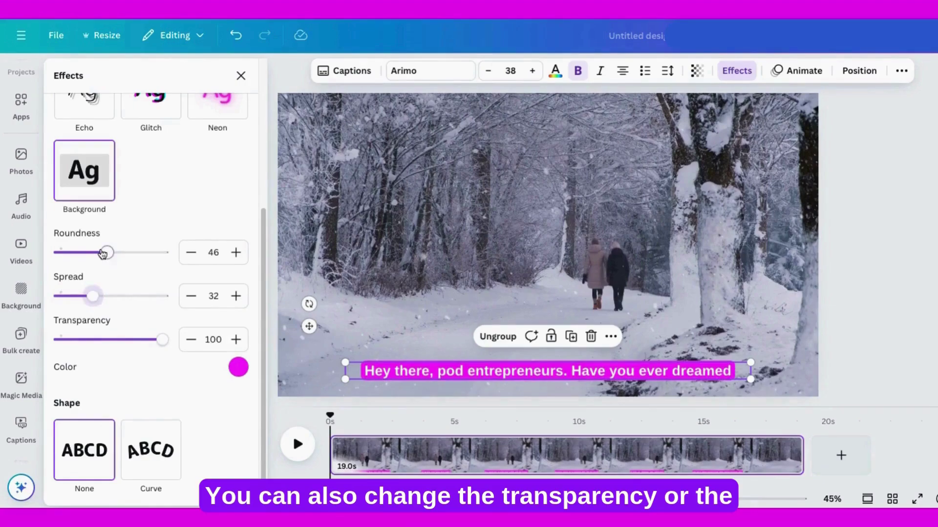
pyautogui.moveTo(89, 257); pyautogui.dragTo(123, 263)
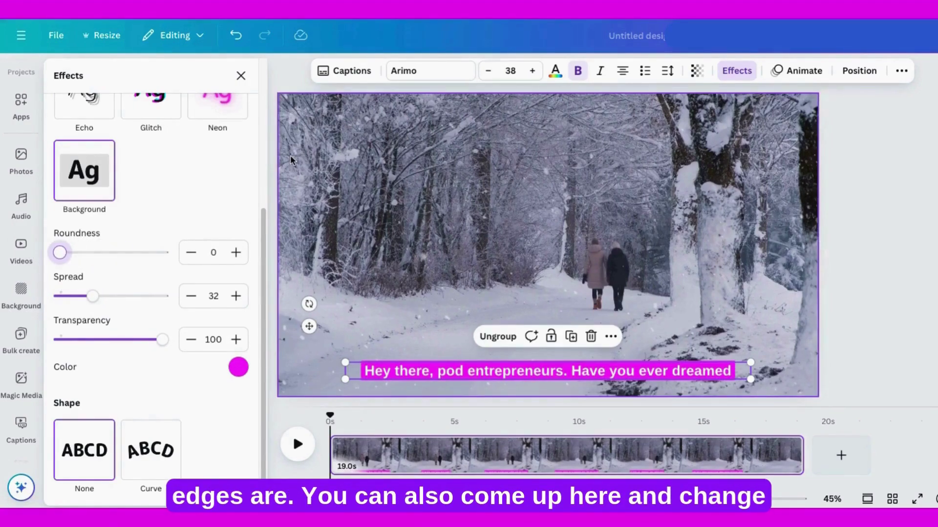
# Step: Try smaller and larger text sizes on the caption, including 30 and 48, and set it to 32
pyautogui.click(487, 71)
pyautogui.click(488, 71)
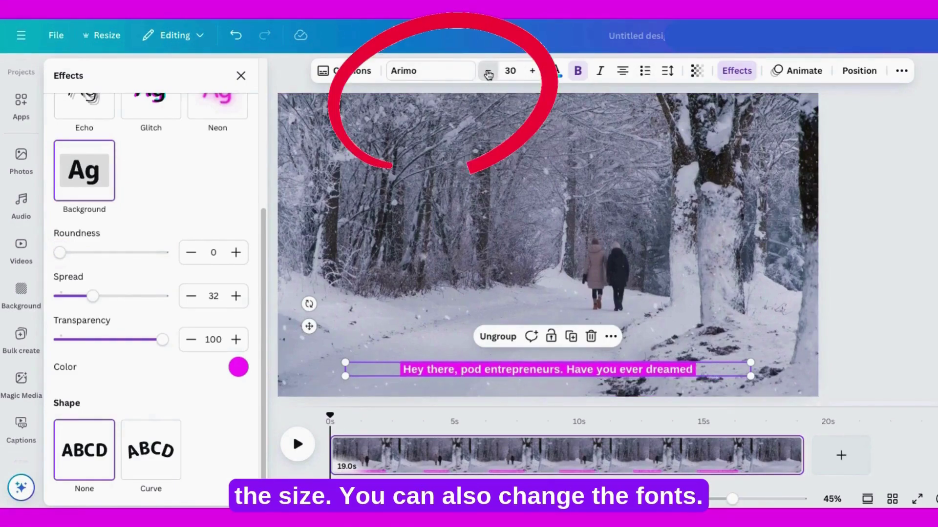
pyautogui.click(488, 71)
pyautogui.click(513, 70)
pyautogui.click(493, 333)
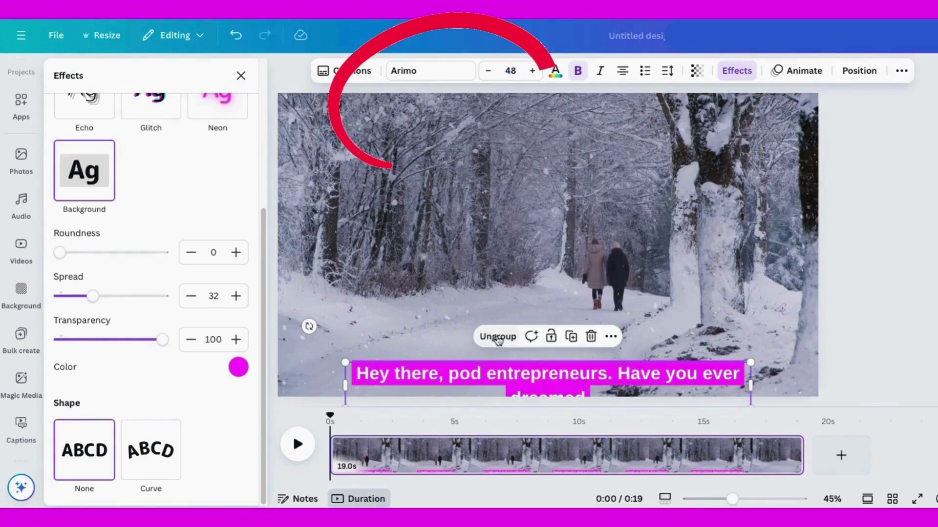
pyautogui.click(510, 71)
pyautogui.click(497, 159)
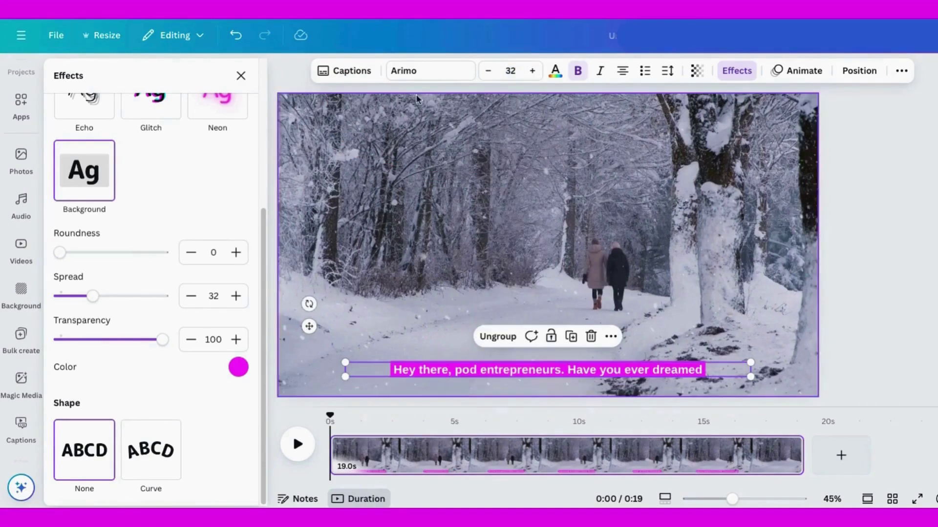
# Step: Try League Spartan, Blueberry, Farmhouse Handwritten Regular and Brittany as the caption font, and set it to Gagalin
pyautogui.click(408, 72)
pyautogui.click(415, 72)
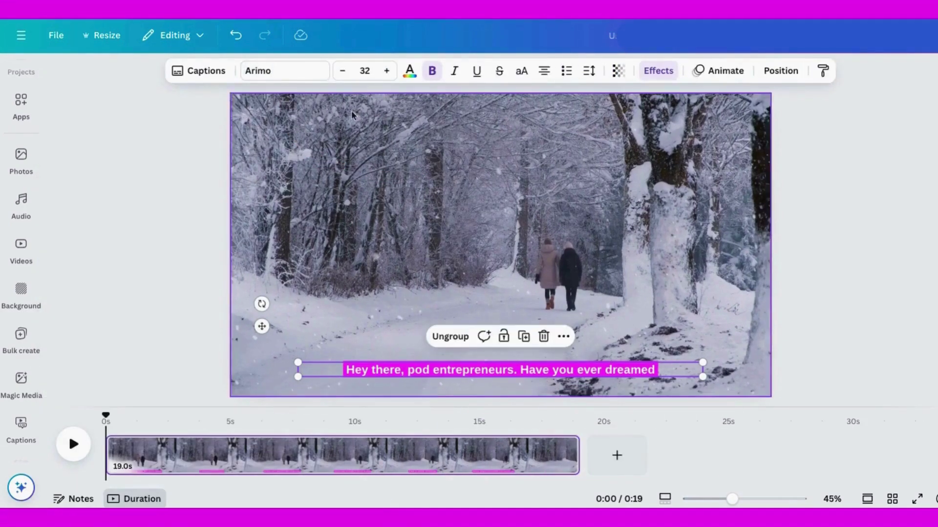
pyautogui.click(261, 71)
pyautogui.click(131, 286)
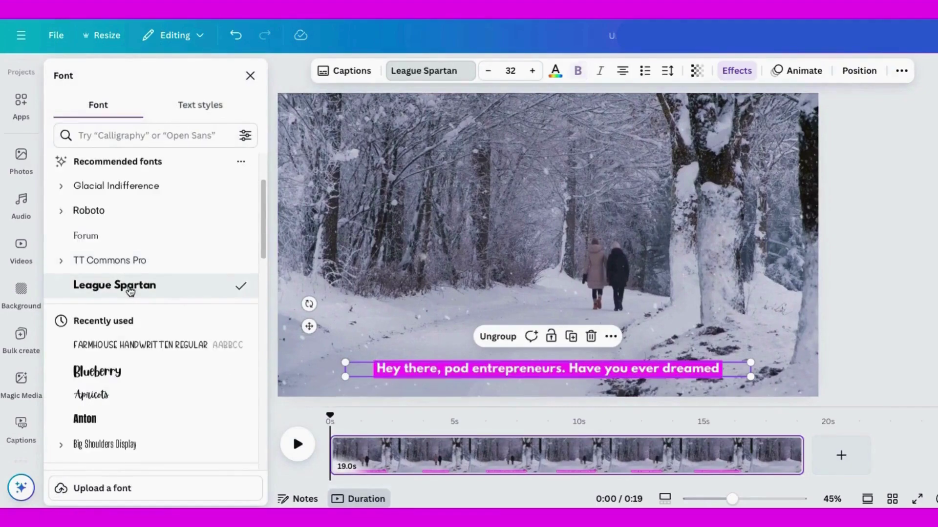
pyautogui.click(103, 376)
pyautogui.scroll(-5, 145, 365)
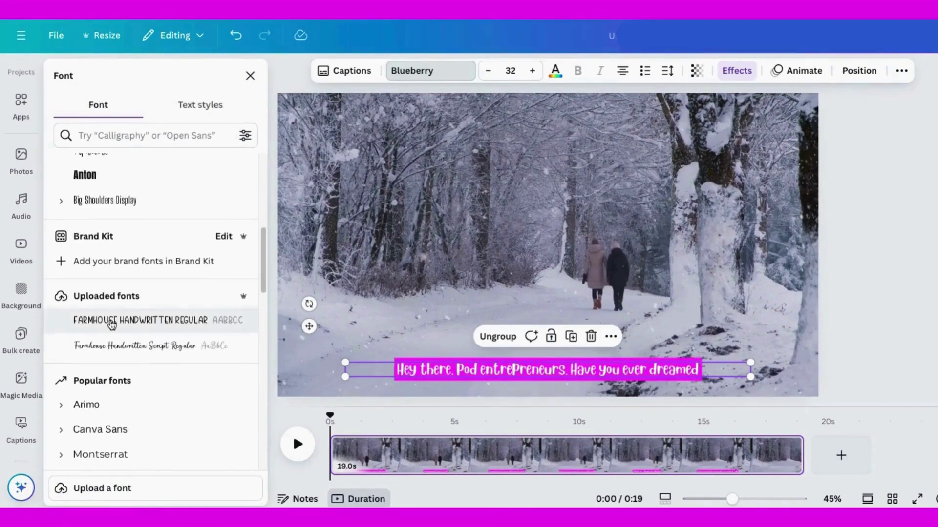
pyautogui.click(137, 319)
pyautogui.scroll(-7, 146, 376)
pyautogui.click(93, 426)
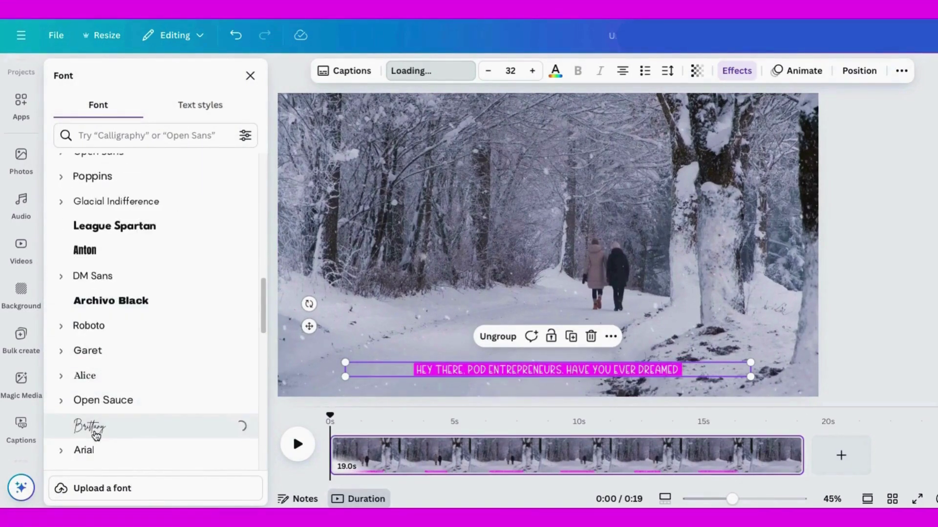
pyautogui.scroll(-3, 98, 420)
pyautogui.click(97, 355)
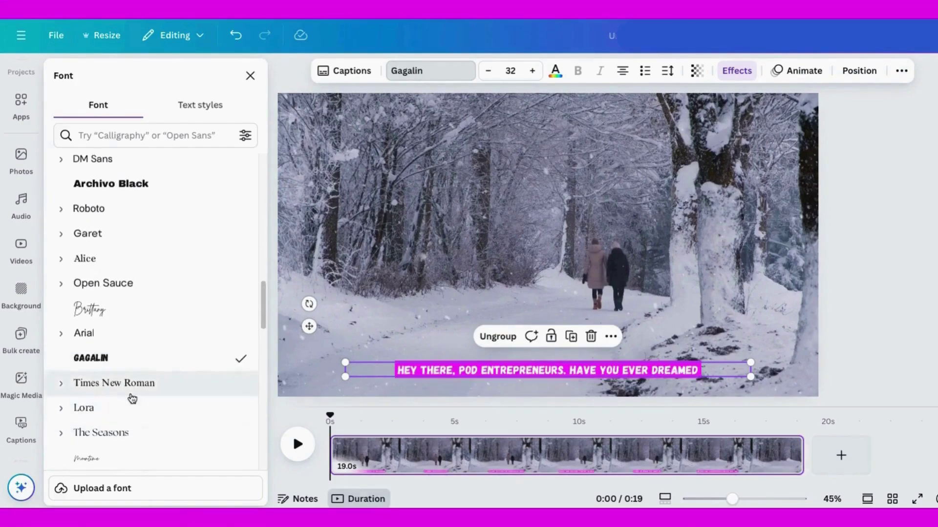
pyautogui.scroll(15, 130, 396)
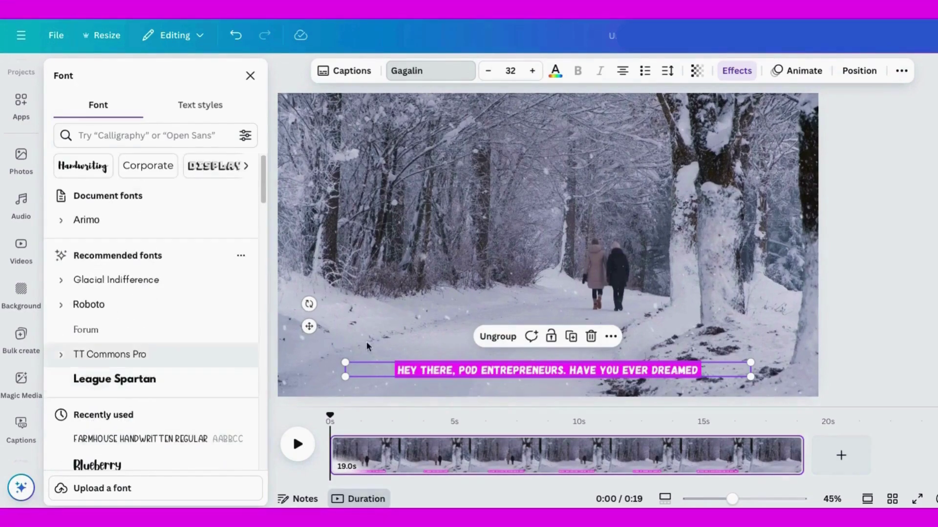
# Step: Increase the caption's text size to 39 and finish the font settings
pyautogui.click(532, 71)
pyautogui.click(532, 71)
pyautogui.click(532, 71)
pyautogui.click(532, 70)
pyautogui.click(532, 71)
pyautogui.click(532, 71)
pyautogui.click(532, 71)
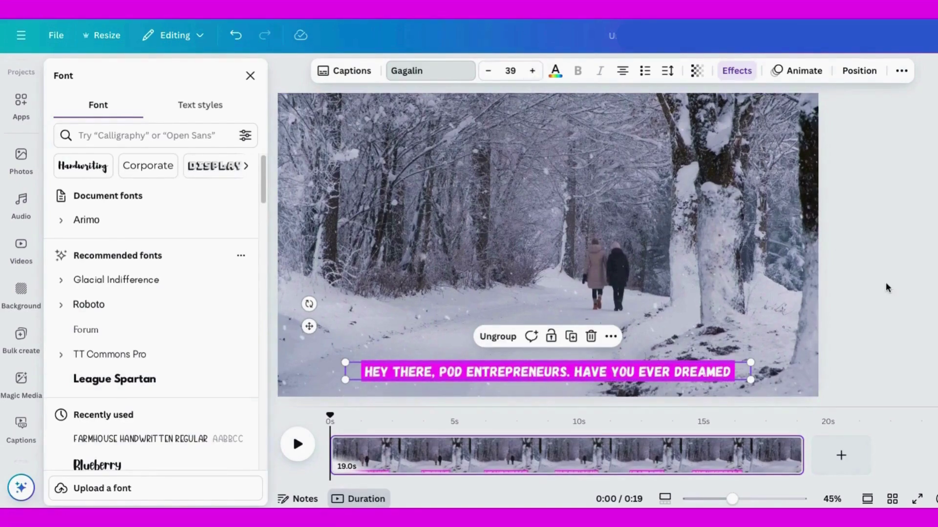
pyautogui.press('Escape')
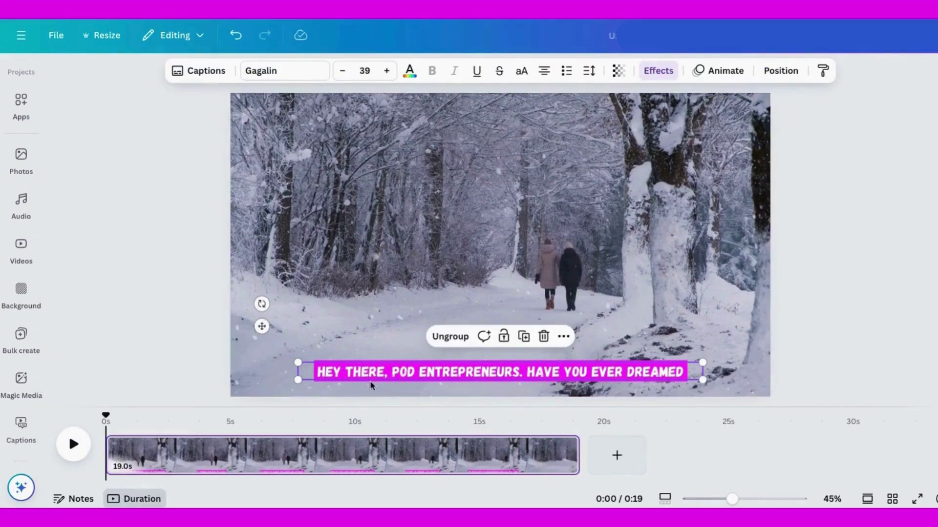
# Step: Go to about 0:03 in the video and open the caption "of turning your ideas into cash?" for text editing
pyautogui.moveTo(105, 418); pyautogui.dragTo(194, 415)
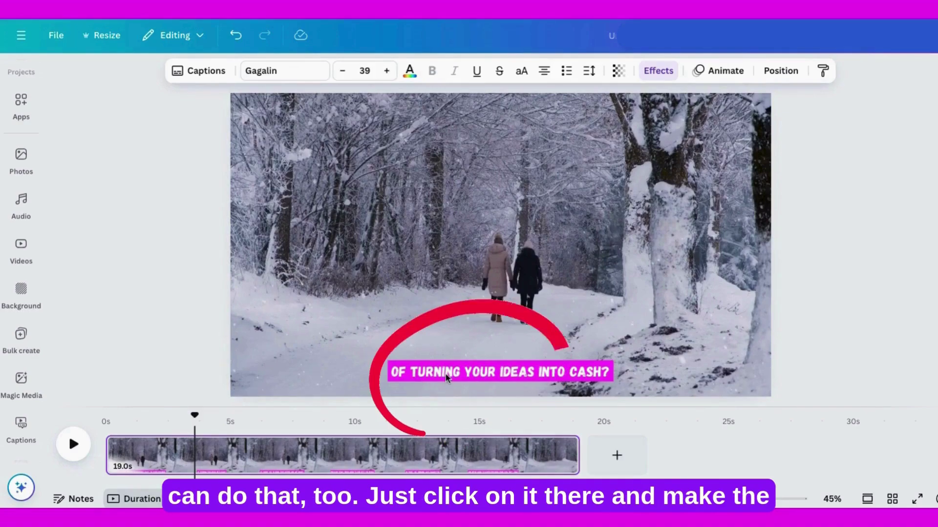
pyautogui.click(459, 376)
pyautogui.click(464, 377)
pyautogui.click(464, 378)
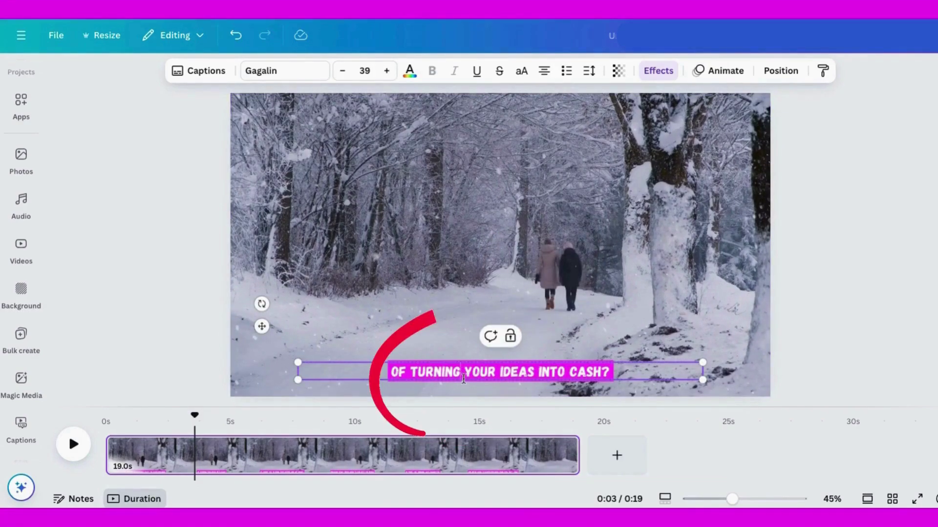
pyautogui.write('in')
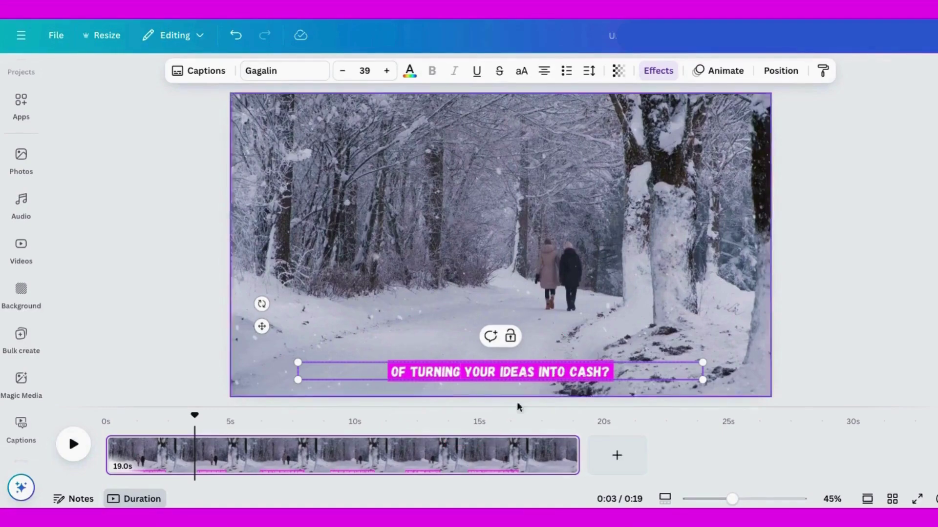
# Step: Open the list of caption lines and jump between them, ending at "and we're going to learn how make some cool text -only"
pyautogui.moveTo(195, 415); pyautogui.dragTo(351, 418)
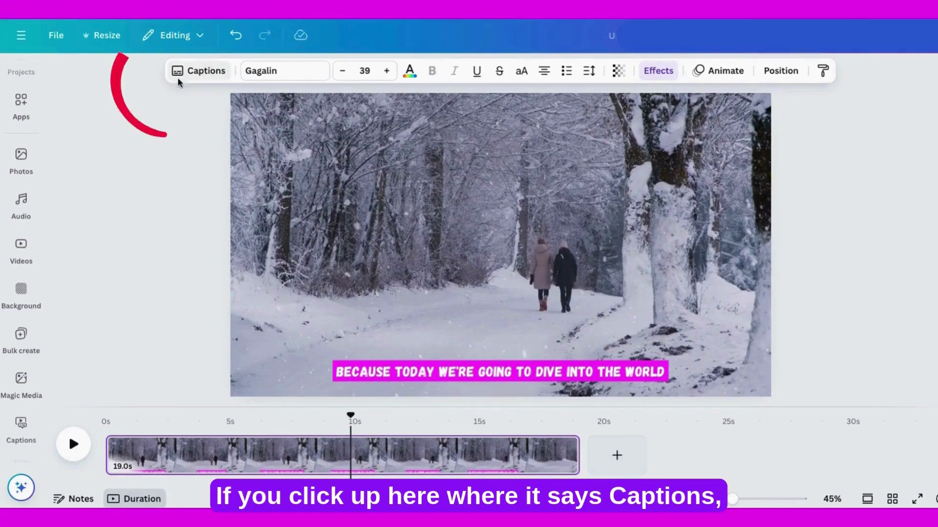
pyautogui.click(203, 73)
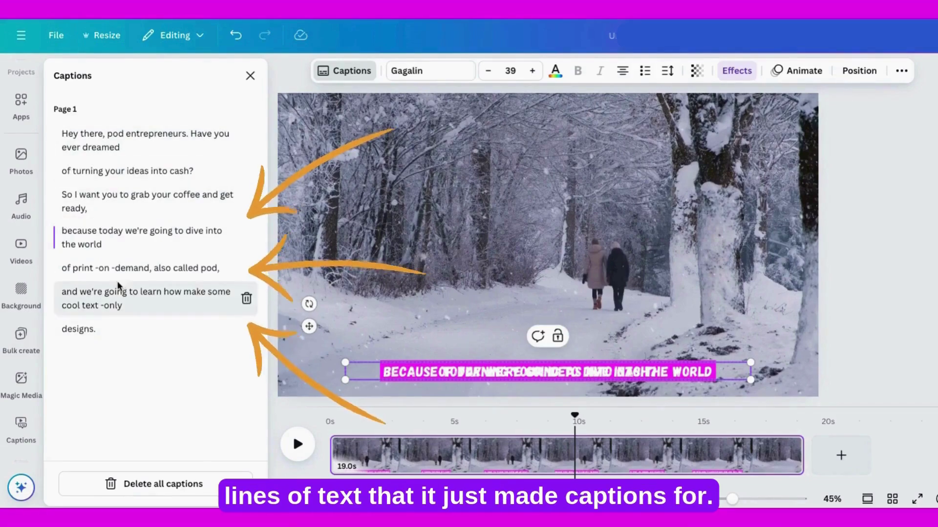
pyautogui.click(96, 198)
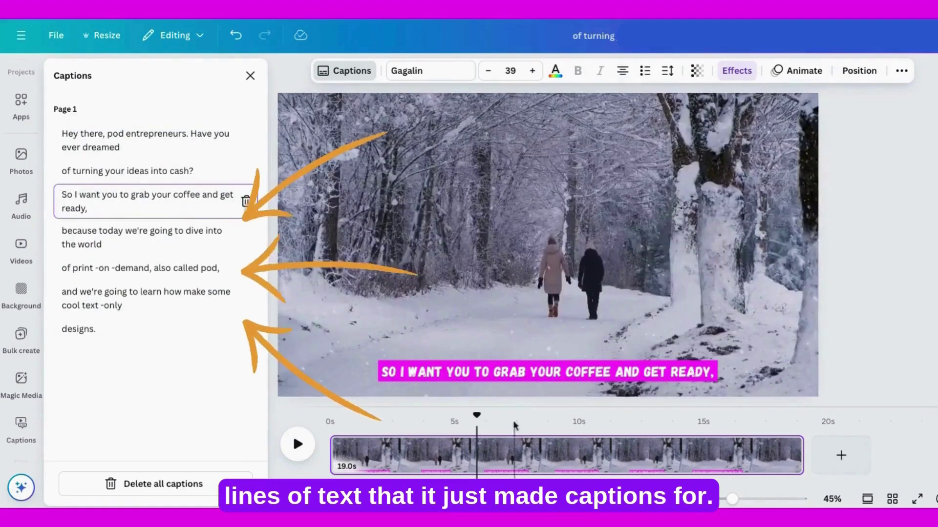
pyautogui.click(107, 266)
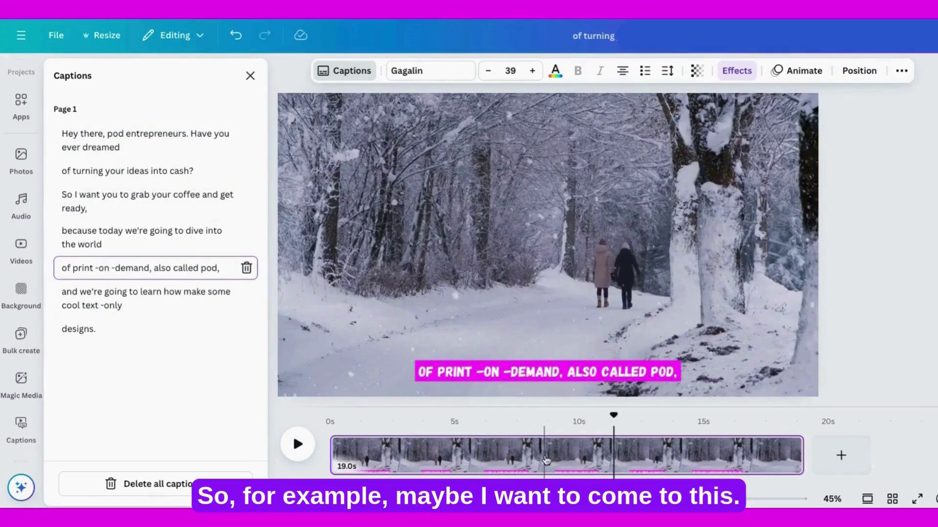
pyautogui.click(82, 331)
pyautogui.click(161, 297)
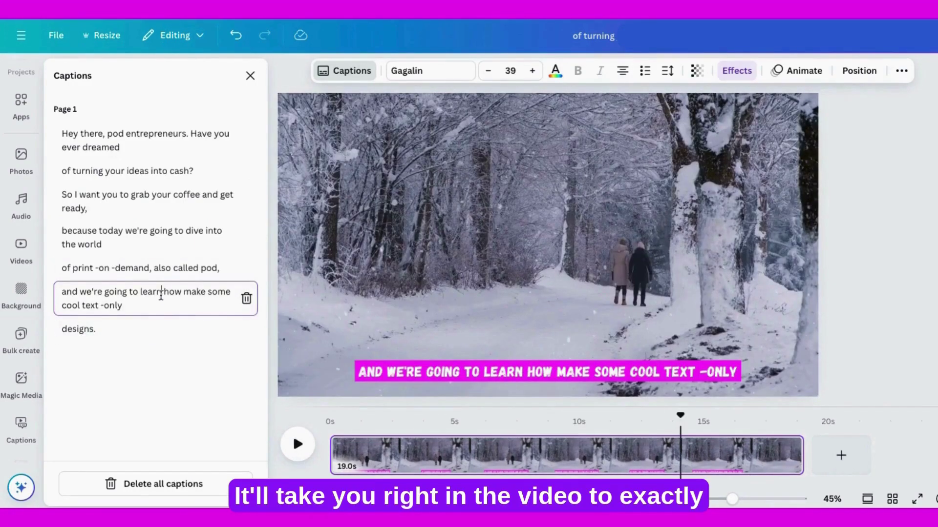
# Step: Try a line break after "learn how" and an enlarged text size of 42.6 on the caption, and undo both
pyautogui.click(183, 292)
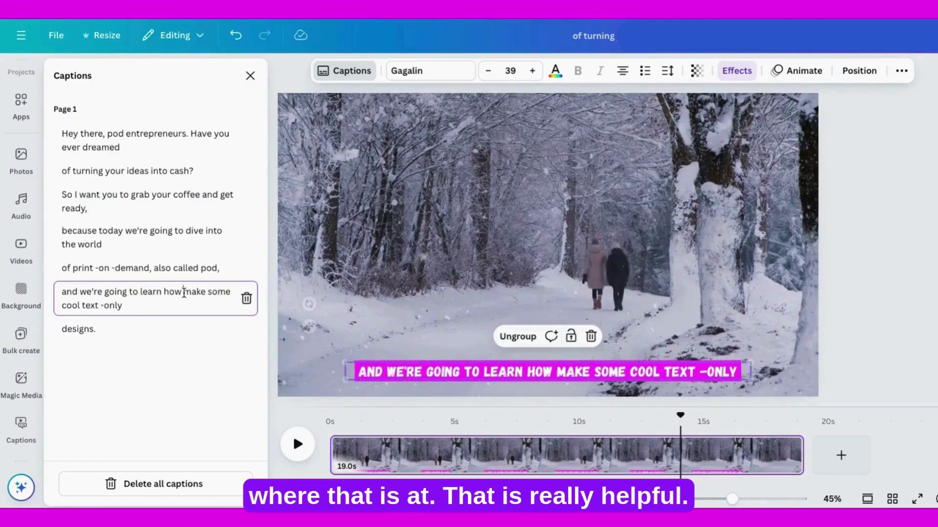
pyautogui.press('Return')
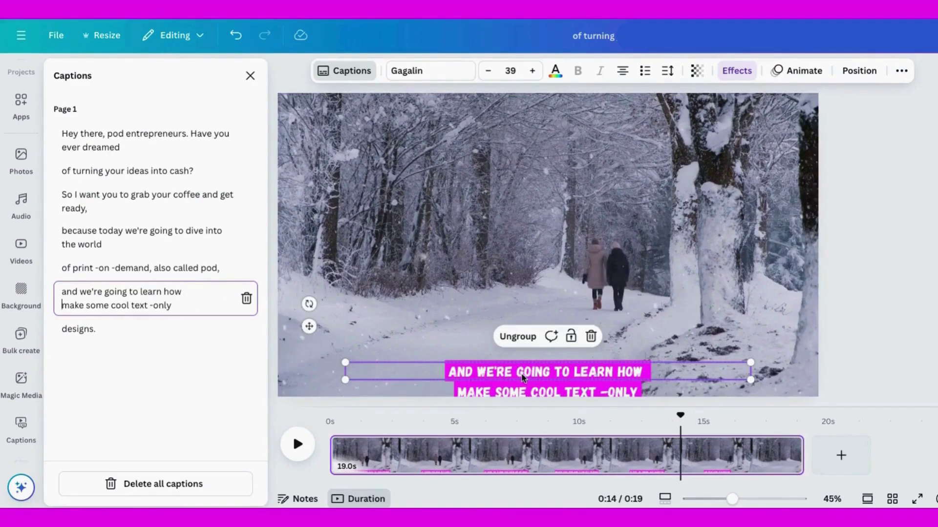
pyautogui.press('BackSpace')
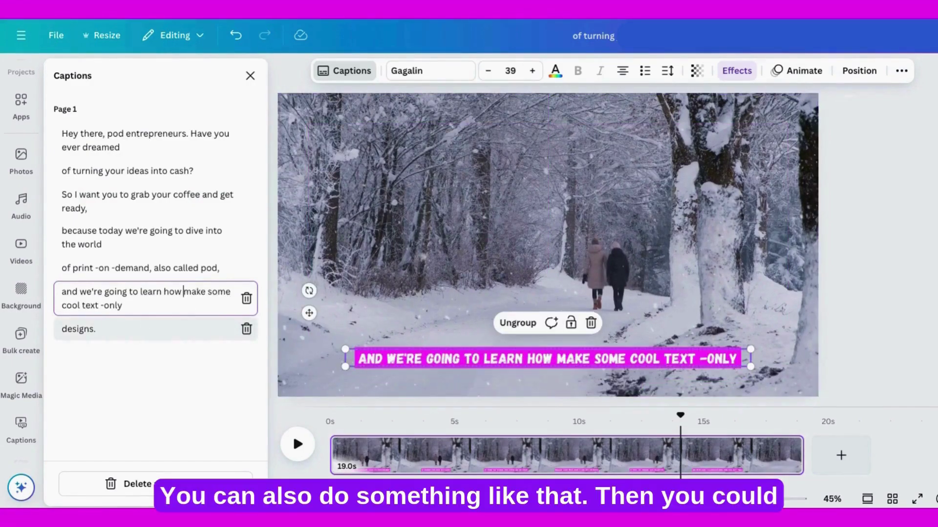
pyautogui.moveTo(750, 366); pyautogui.dragTo(790, 369)
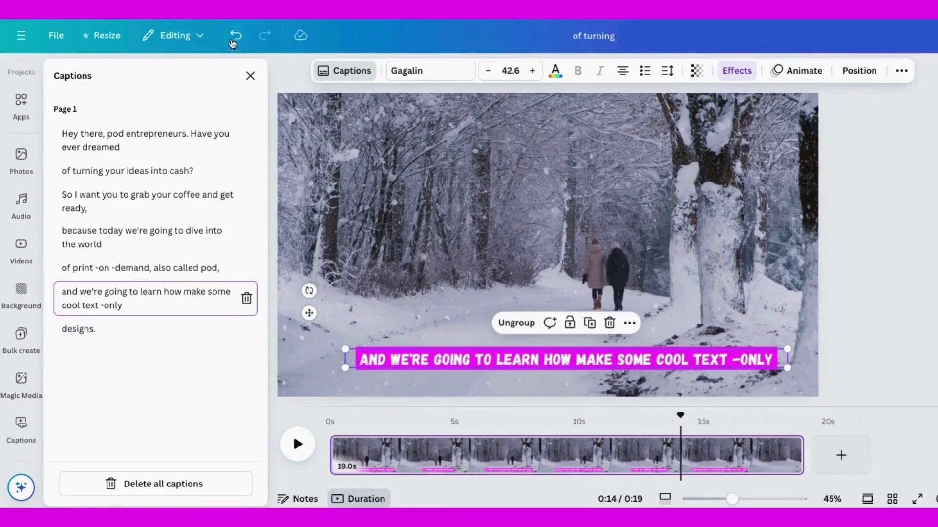
pyautogui.click(235, 34)
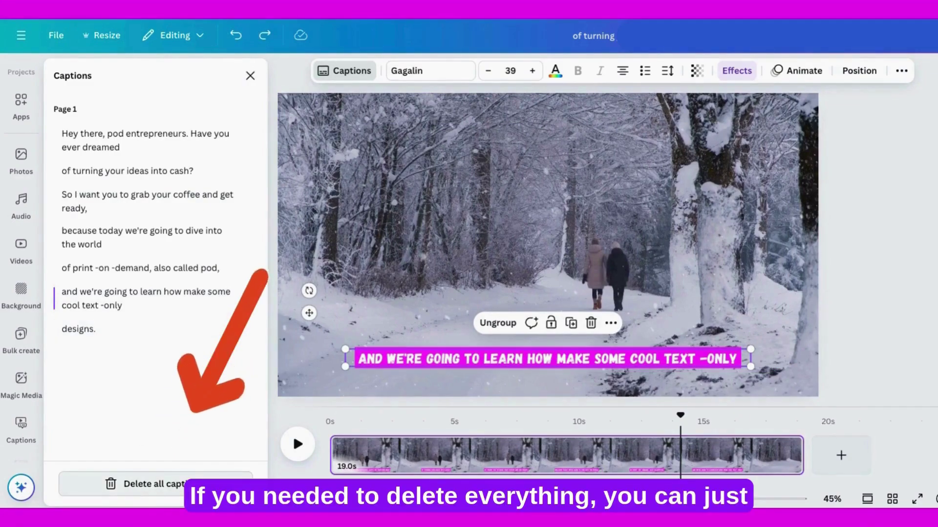
# Step: Apply the Outline effect in black with a thickness of 70 to the first caption, "Hey there, pod entrepreneurs"
pyautogui.moveTo(677, 416); pyautogui.dragTo(346, 416)
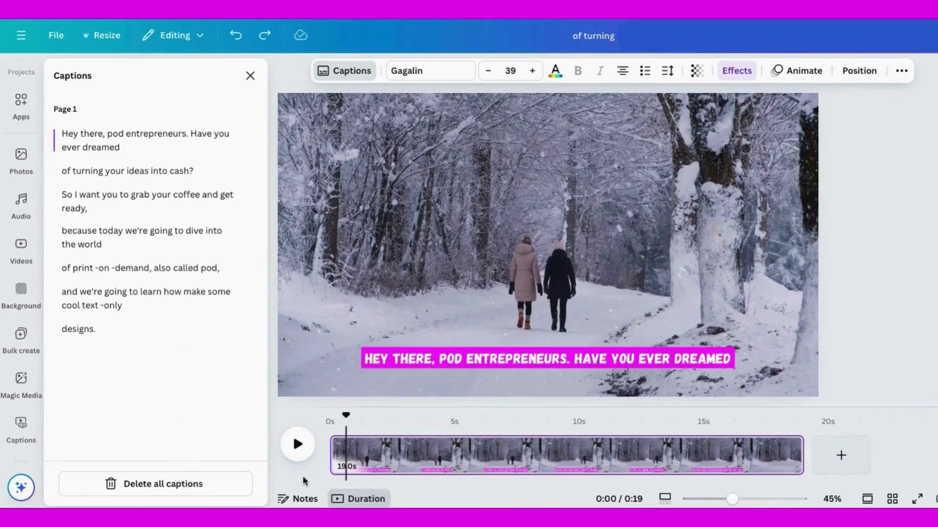
pyautogui.click(423, 359)
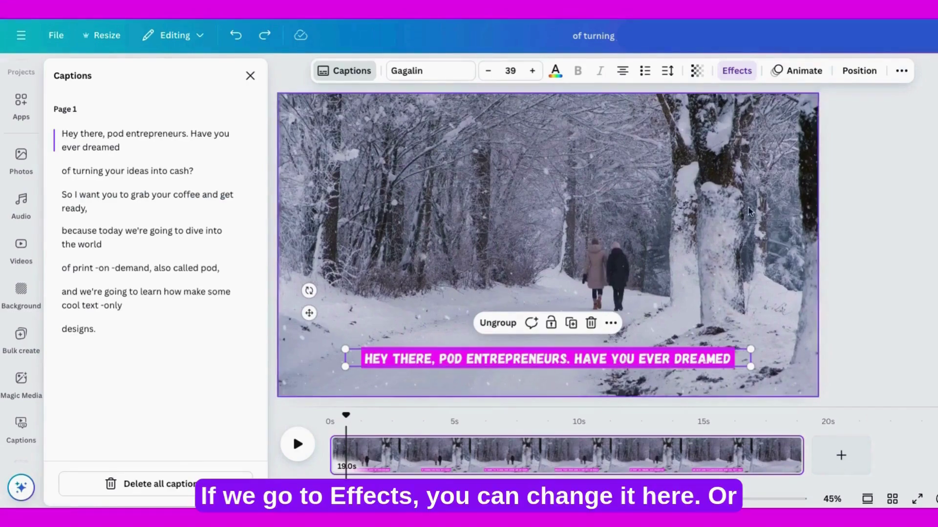
pyautogui.click(734, 71)
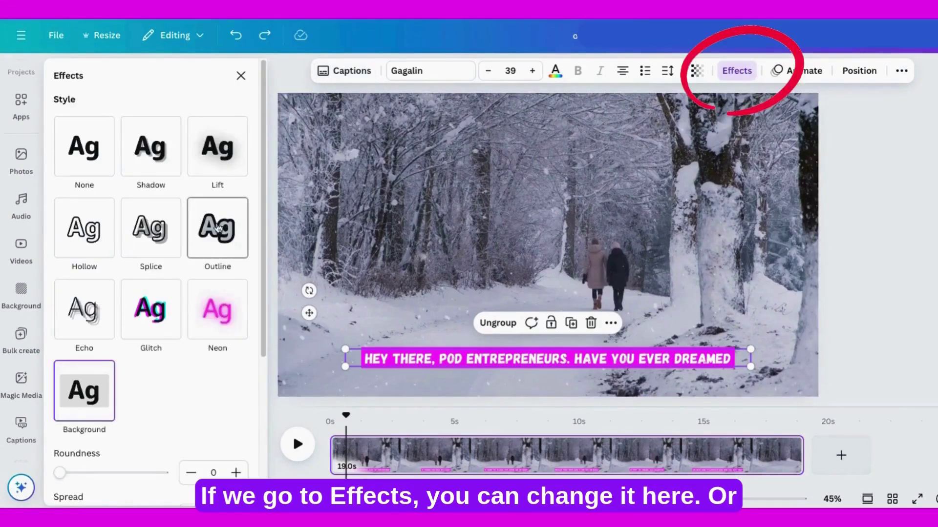
pyautogui.click(218, 233)
pyautogui.click(238, 337)
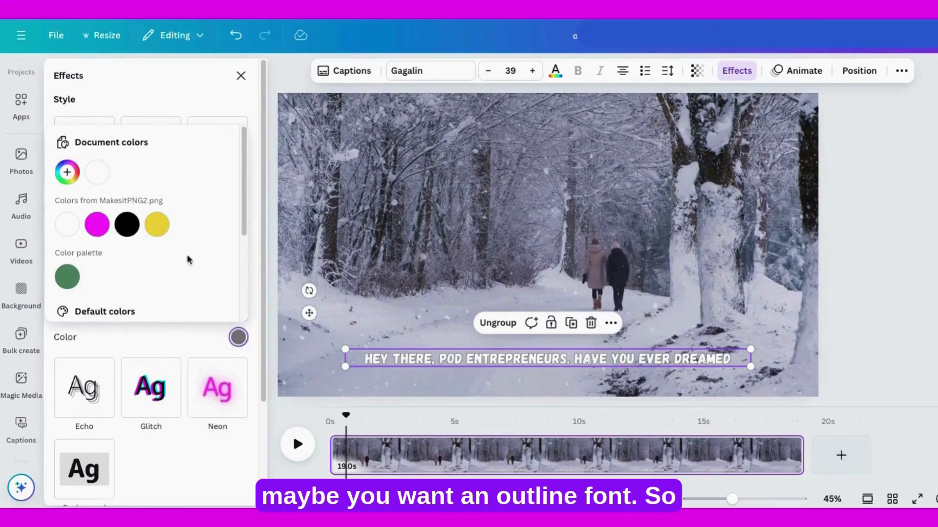
pyautogui.click(128, 225)
pyautogui.moveTo(83, 310); pyautogui.dragTo(96, 311)
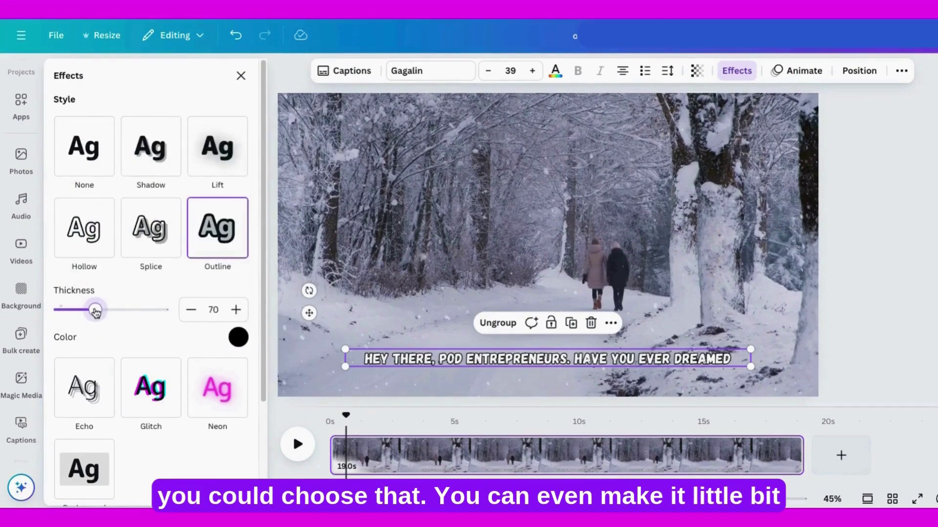
# Step: Set the caption's text colour to the brand kit's yellow, and enlarge the caption to size 43, centred horizontally
pyautogui.click(552, 72)
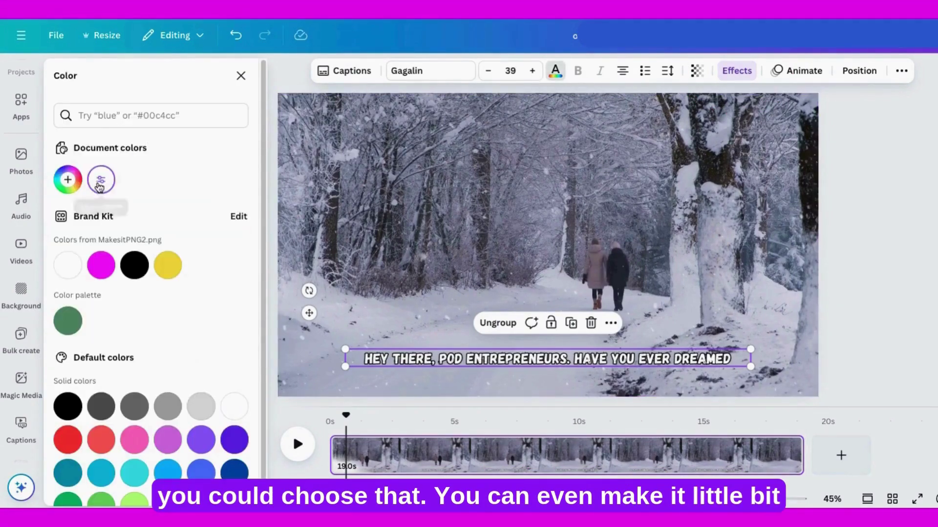
pyautogui.click(100, 187)
pyautogui.click(186, 350)
pyautogui.click(168, 265)
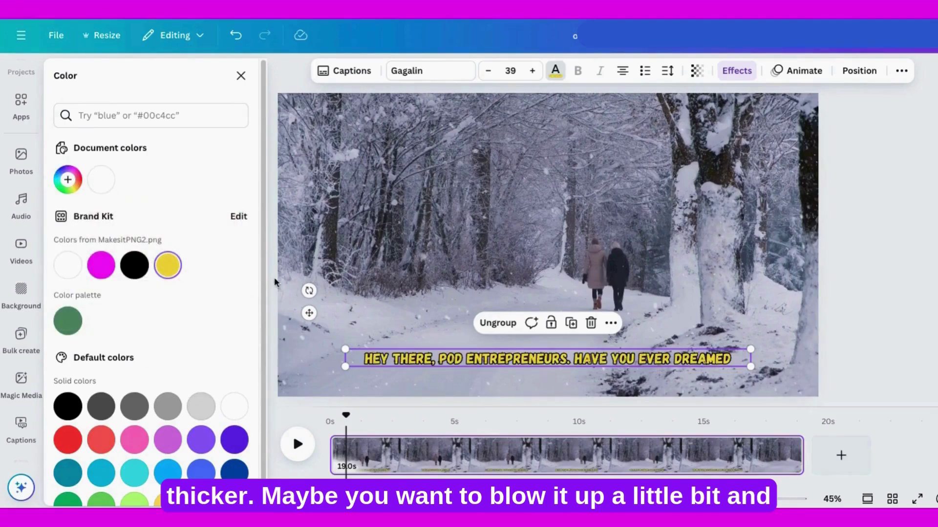
pyautogui.moveTo(345, 349); pyautogui.dragTo(302, 347)
pyautogui.moveTo(513, 360); pyautogui.dragTo(534, 360)
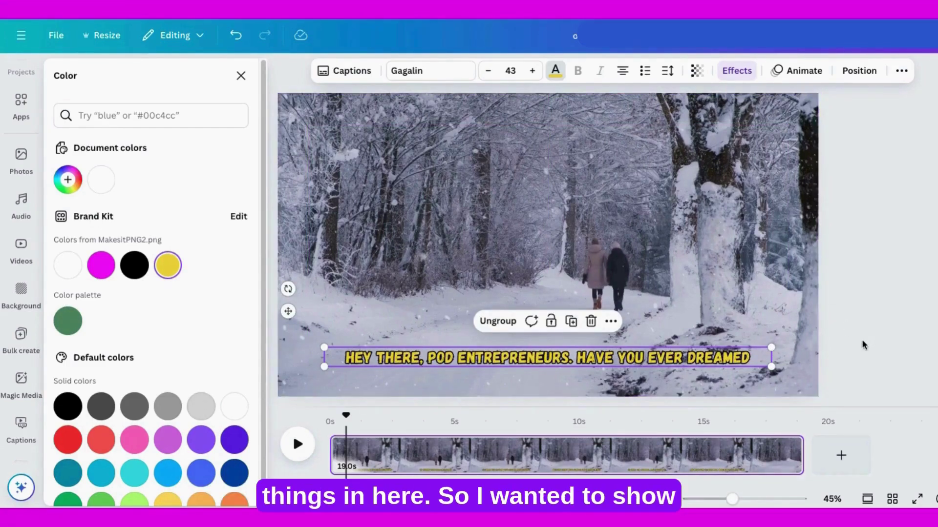
pyautogui.click(240, 75)
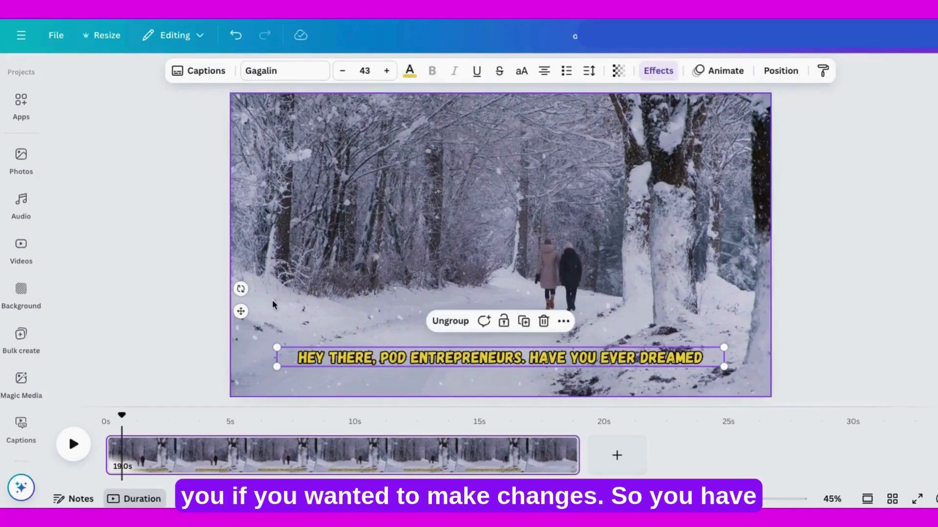
# Step: Try the Hollow, Neon and Background effects on the caption, and set it to a black Outline with a thickness of 50
pyautogui.click(657, 70)
pyautogui.click(75, 236)
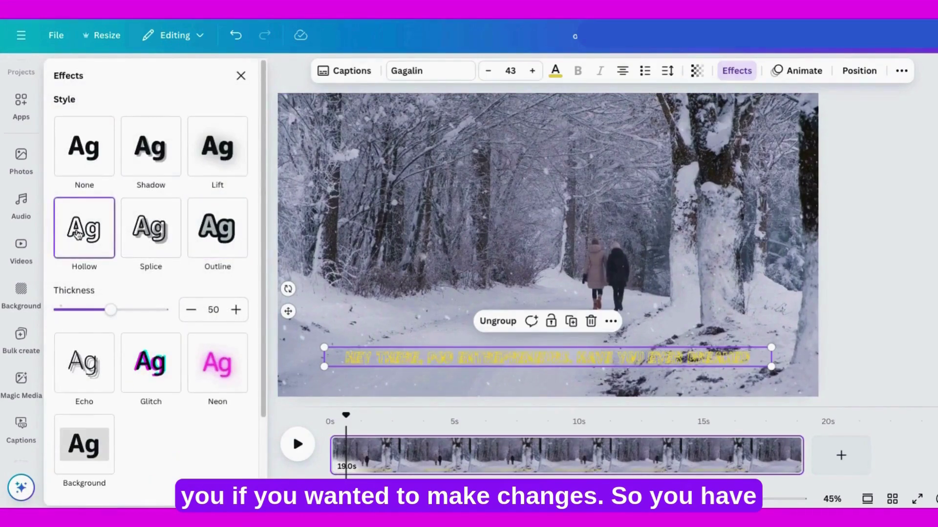
pyautogui.click(207, 375)
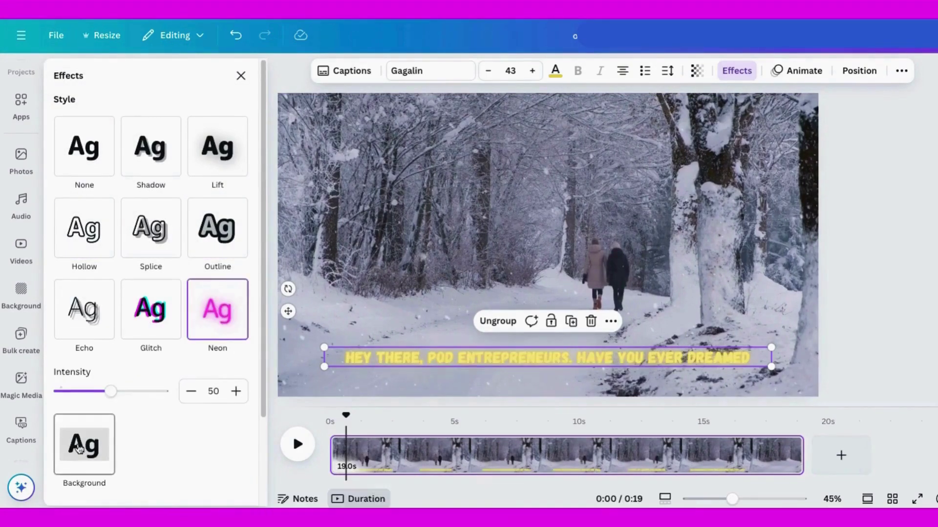
pyautogui.click(82, 445)
pyautogui.click(221, 232)
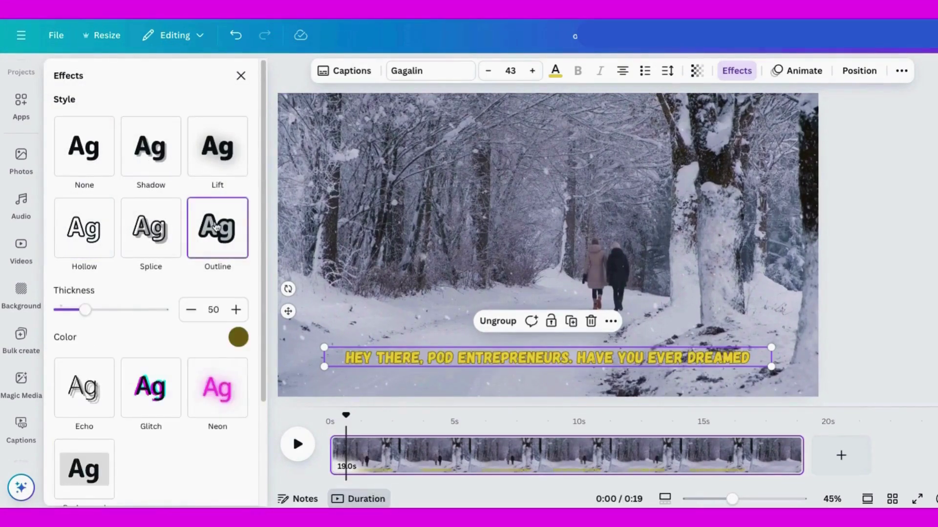
pyautogui.click(237, 338)
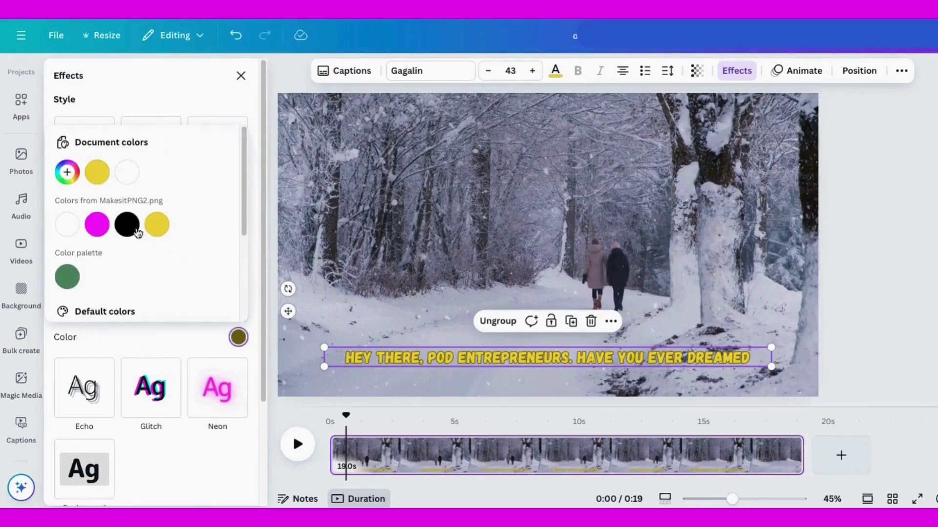
pyautogui.click(849, 311)
pyautogui.click(218, 330)
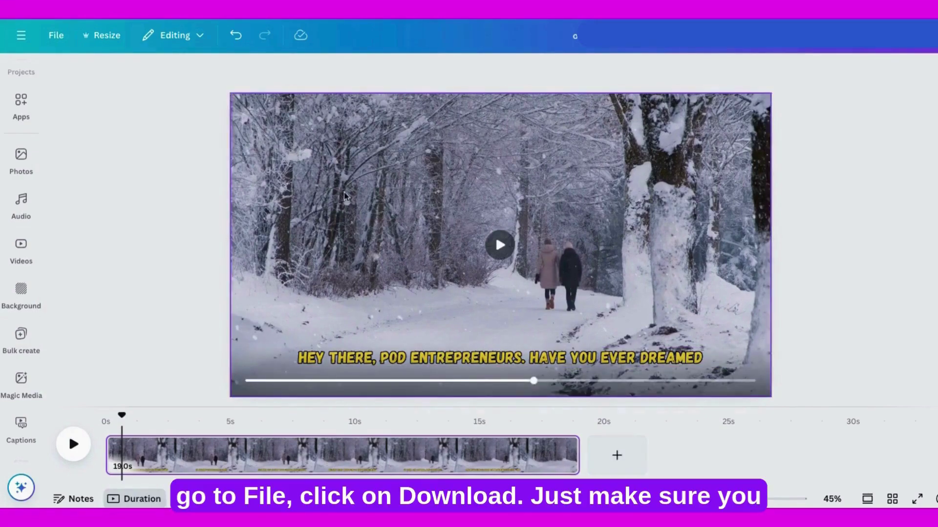
# Step: Download the captioned video as an MP4 Video at 1080p (HD) quality
pyautogui.click(54, 35)
pyautogui.click(78, 318)
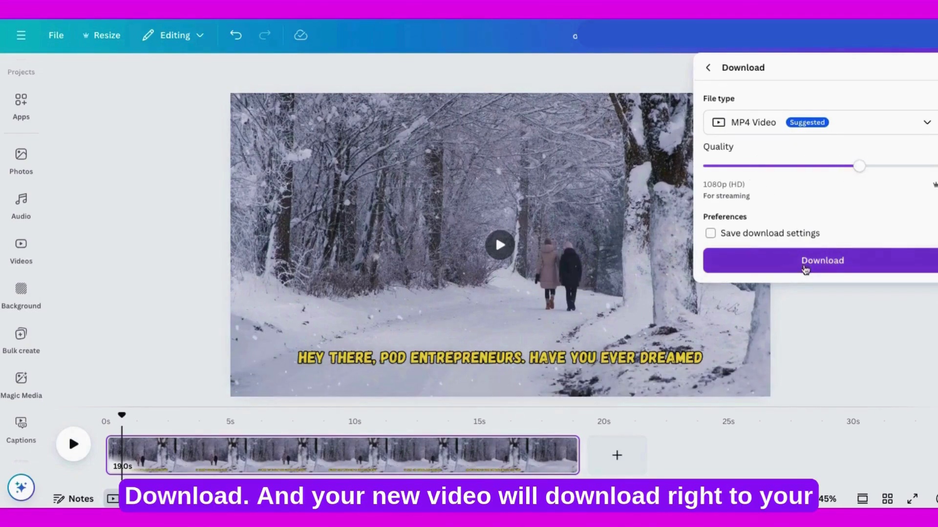
pyautogui.click(805, 263)
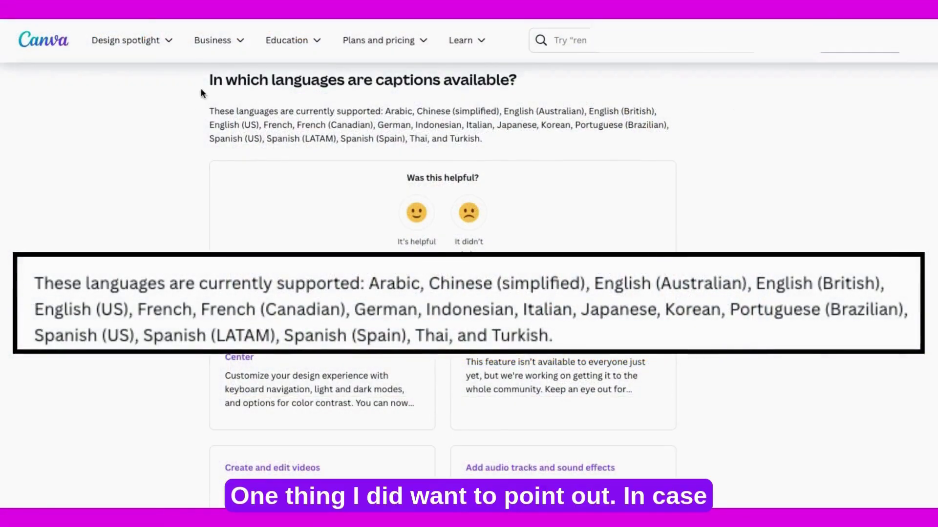
# Step: Examine which languages captions support in the Canva help article
pyautogui.moveTo(201, 78); pyautogui.dragTo(527, 84)
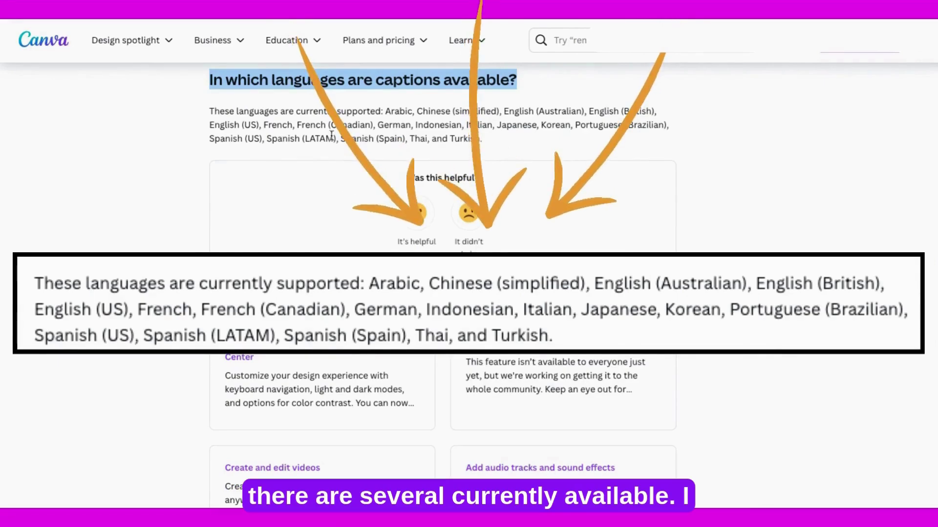
pyautogui.click(163, 129)
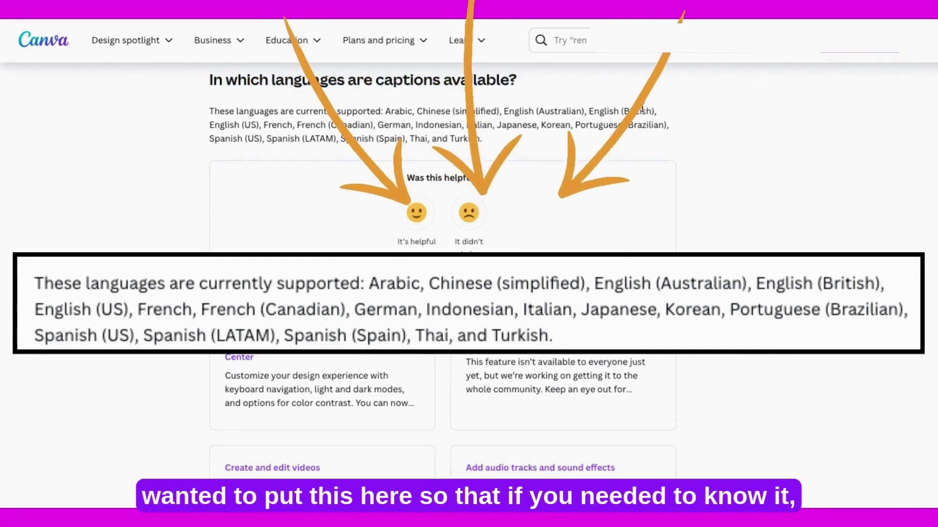